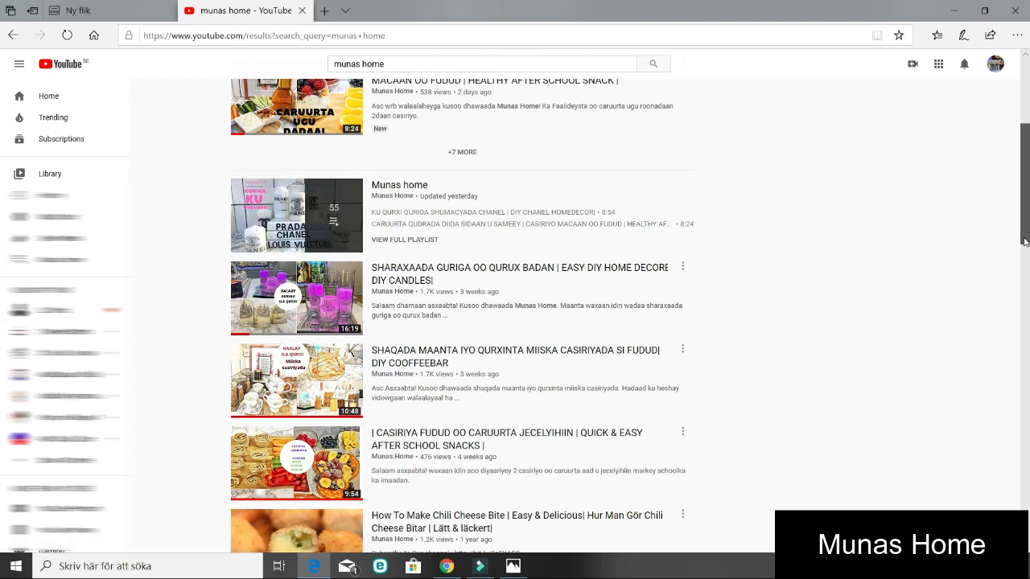
pyautogui.scroll(1, 1019, 218)
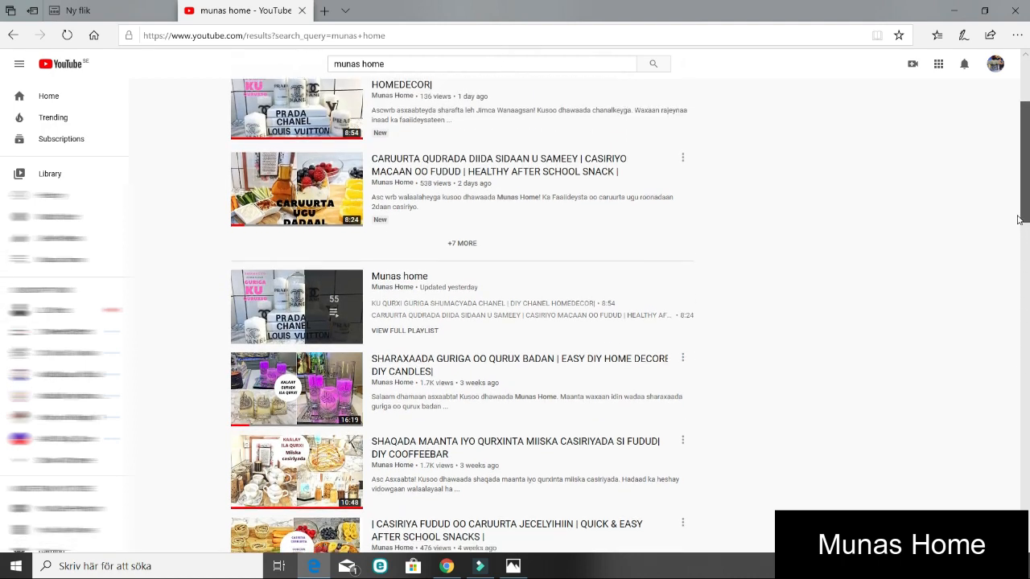
pyautogui.moveTo(1018, 219); pyautogui.dragTo(1018, 221)
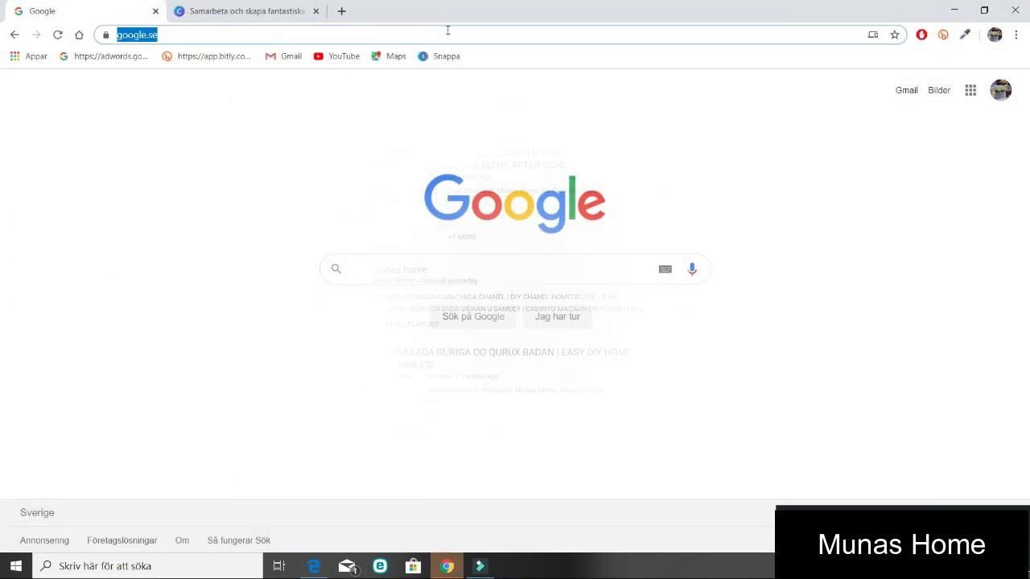
# Switch to Chrome and open the website canva.com
pyautogui.write('canva')
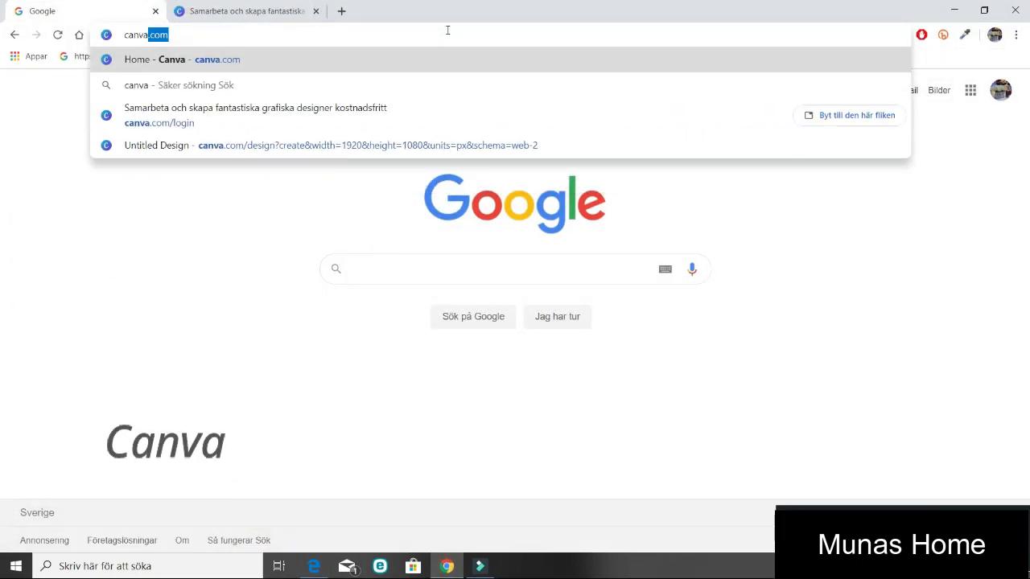
pyautogui.write('.com')
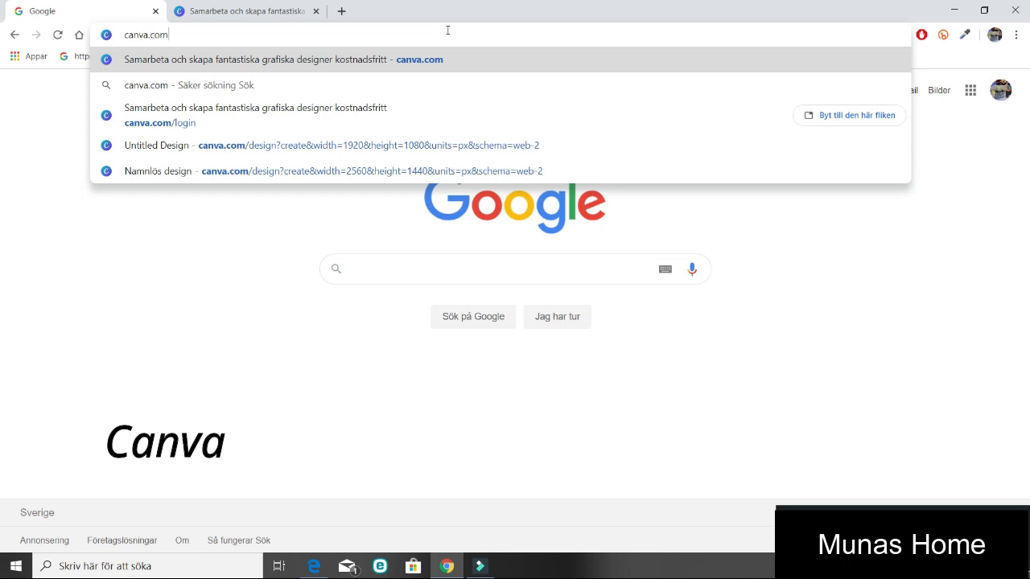
pyautogui.press('Return')
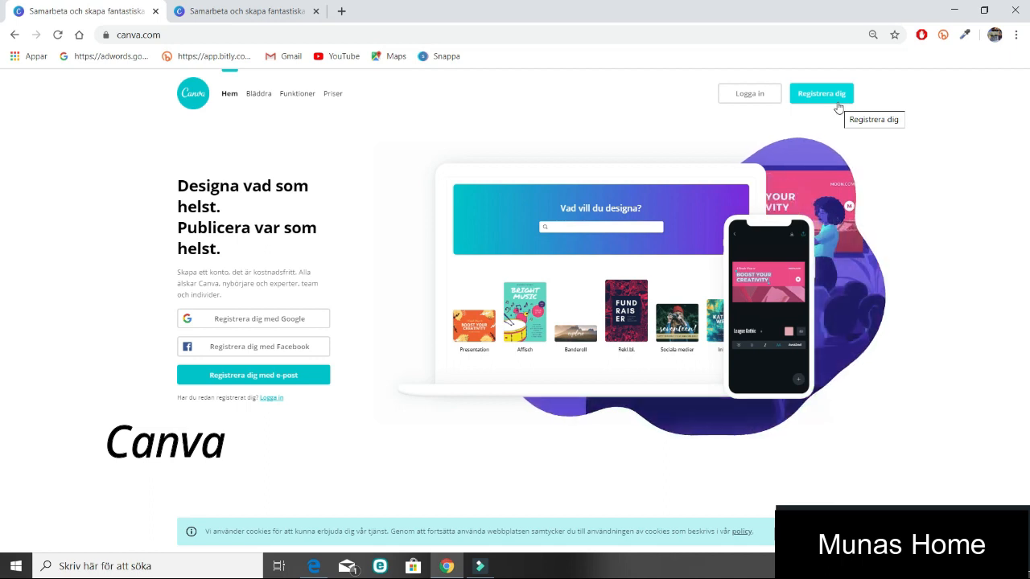
# Log in to the Canva account using the saved e-mail address and password
pyautogui.click(752, 97)
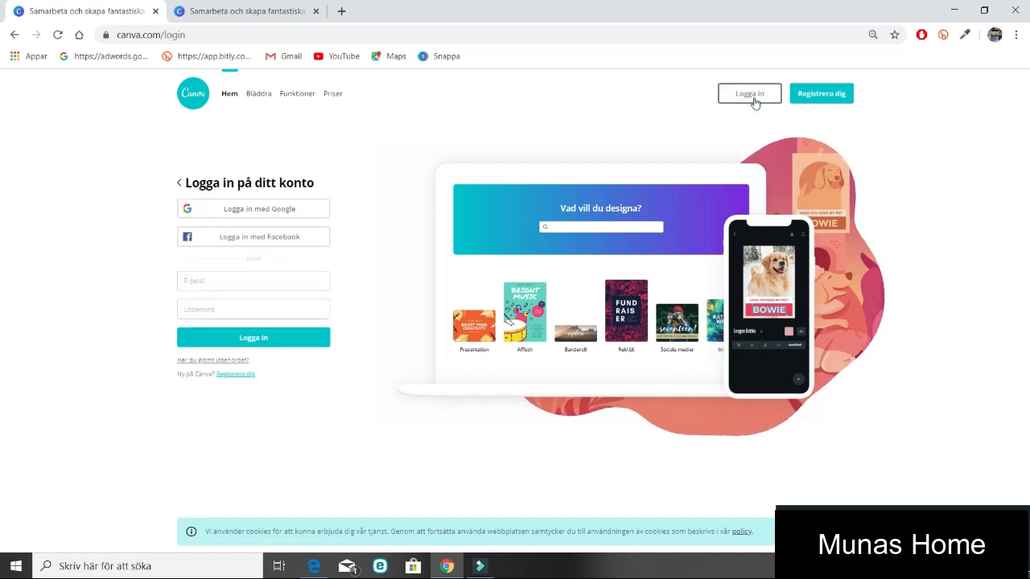
pyautogui.click(249, 281)
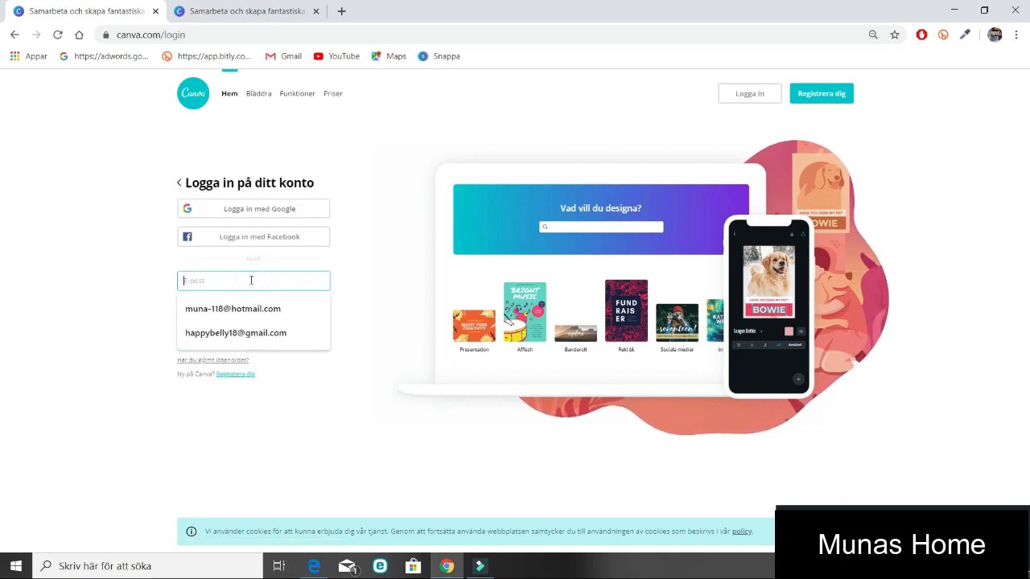
pyautogui.click(242, 309)
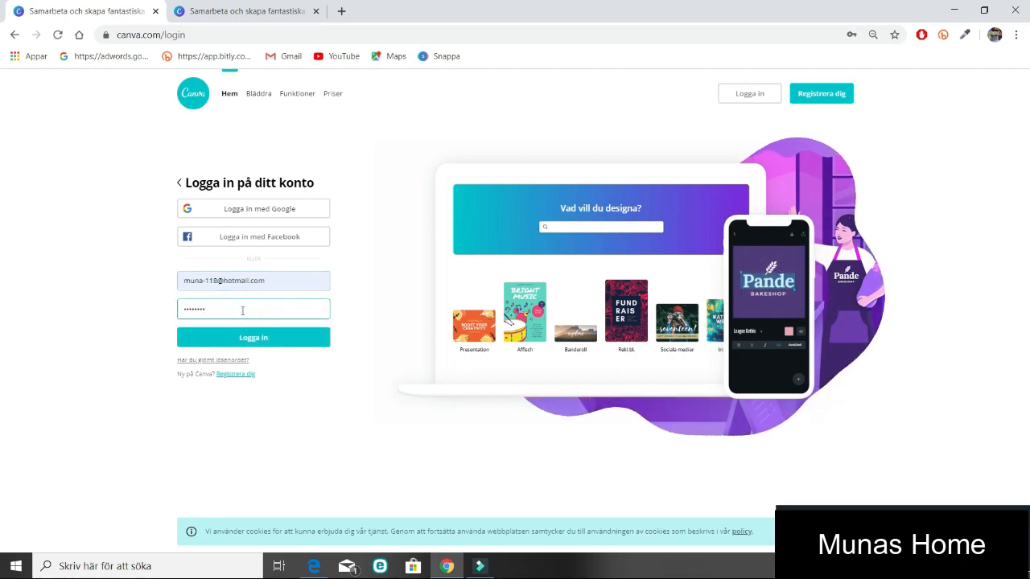
pyautogui.press('Return')
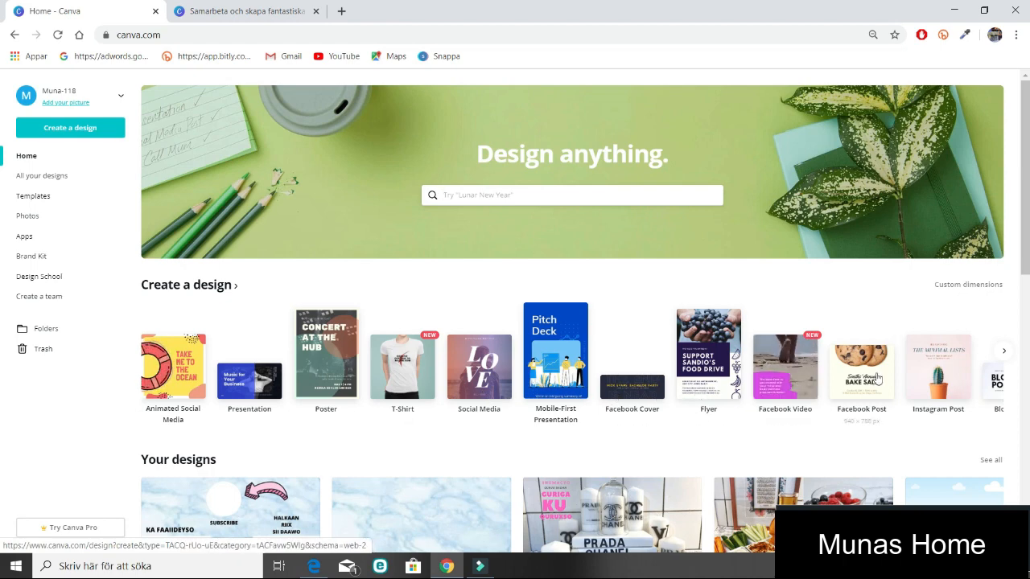
pyautogui.click(1004, 351)
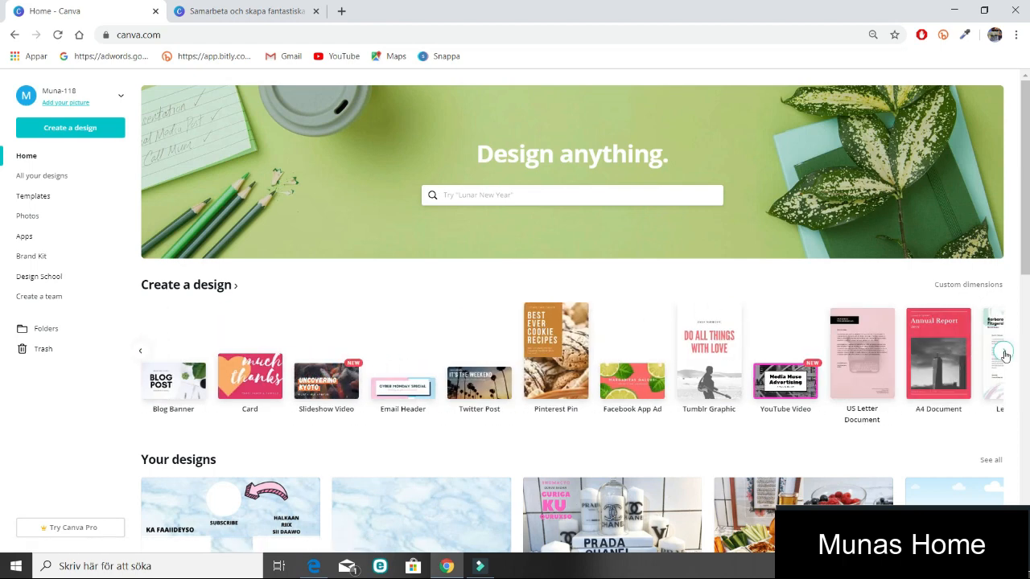
pyautogui.click(1004, 352)
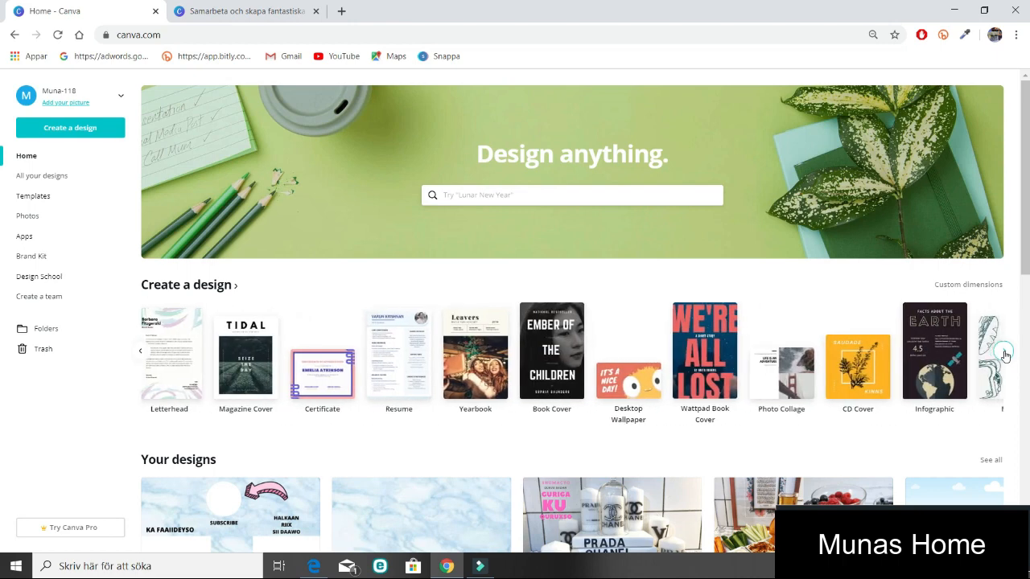
pyautogui.click(1004, 353)
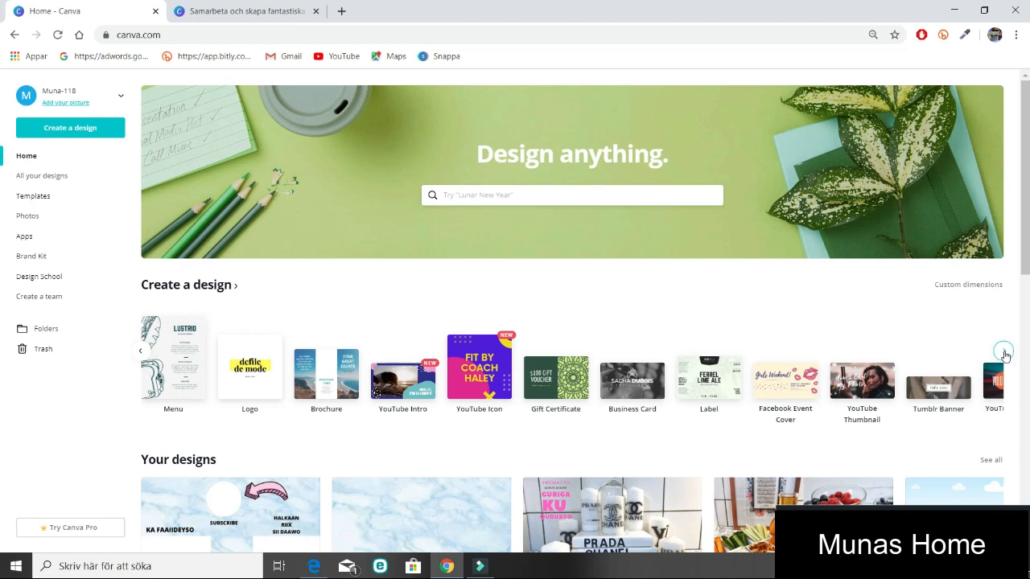
pyautogui.click(1004, 352)
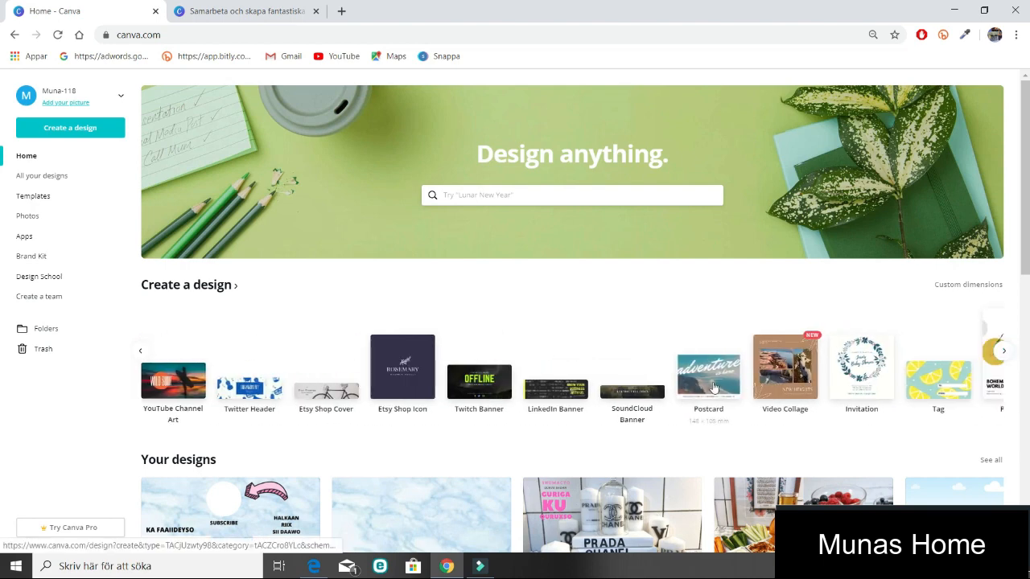
# Create a blank design with custom dimensions of 1920 × 1080 px
pyautogui.click(78, 135)
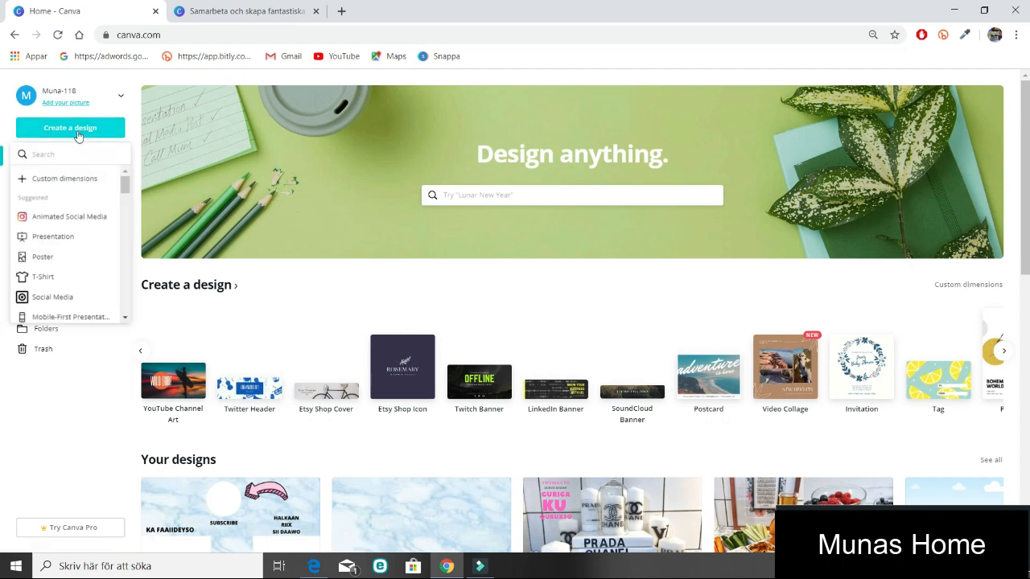
pyautogui.click(47, 179)
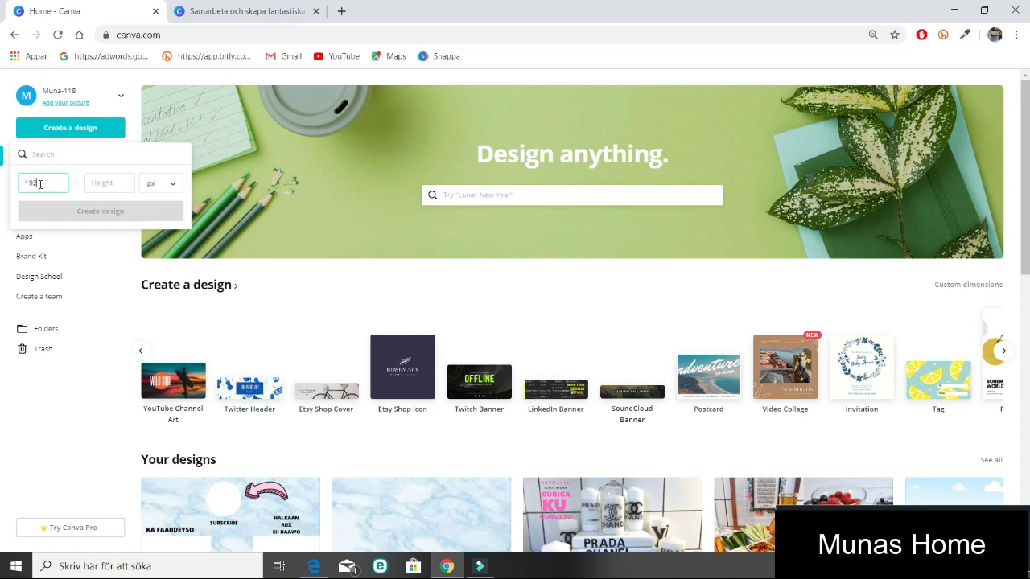
pyautogui.click(103, 183)
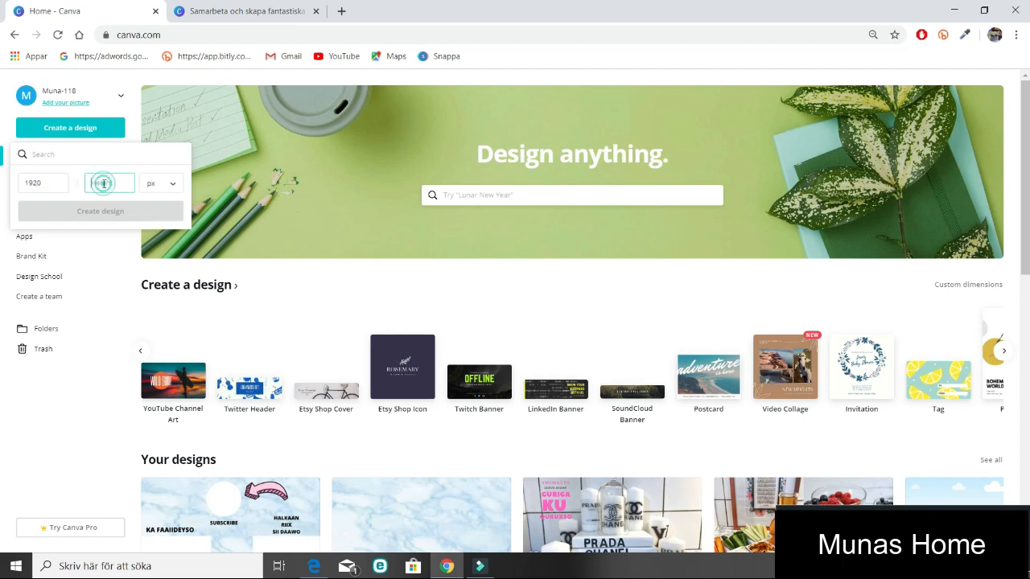
pyautogui.write('1080')
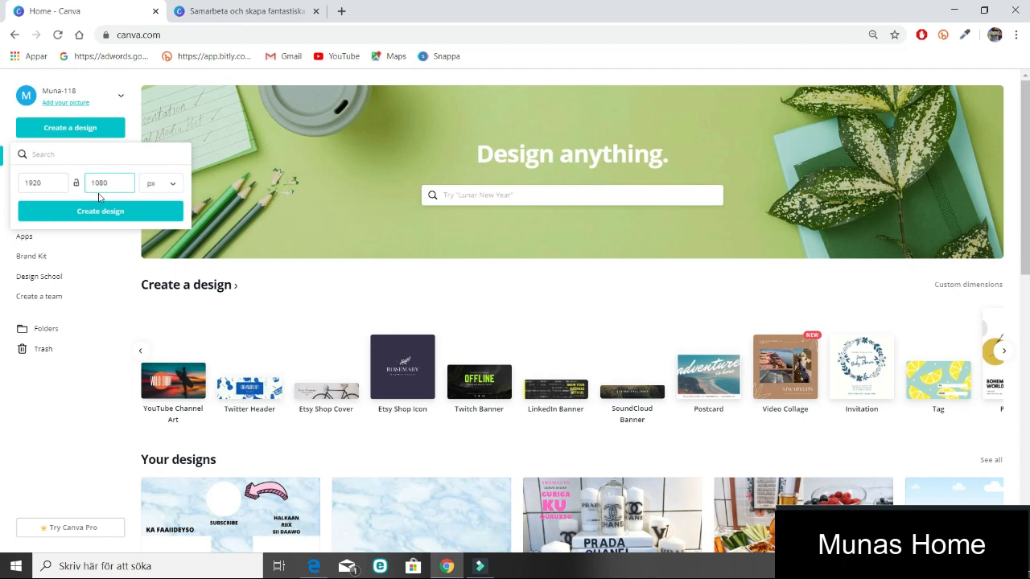
pyautogui.click(118, 216)
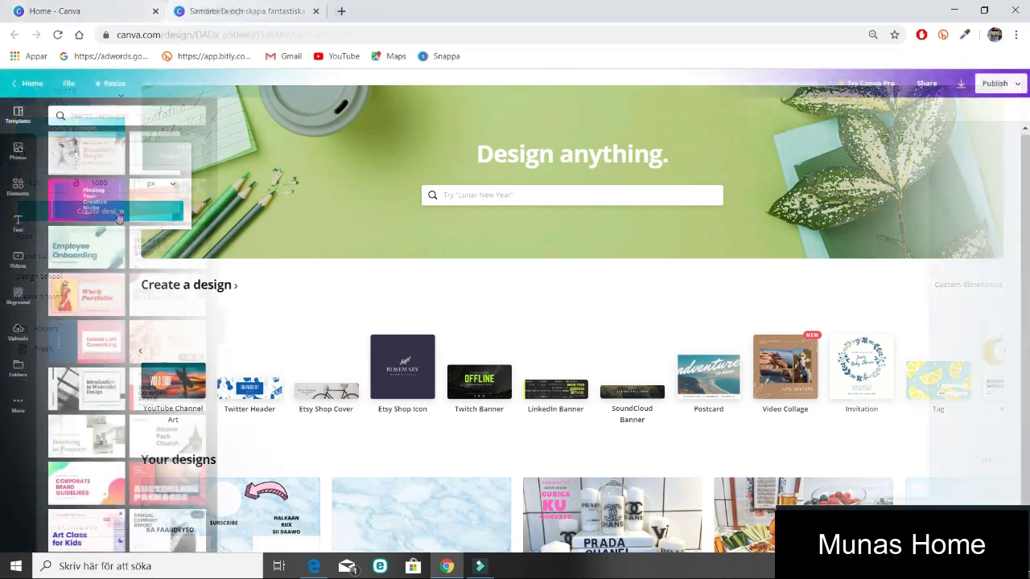
# Add the uploaded photo of the fireplace, candles and fruit board to the page and delete it again
pyautogui.moveTo(214, 170); pyautogui.dragTo(215, 197)
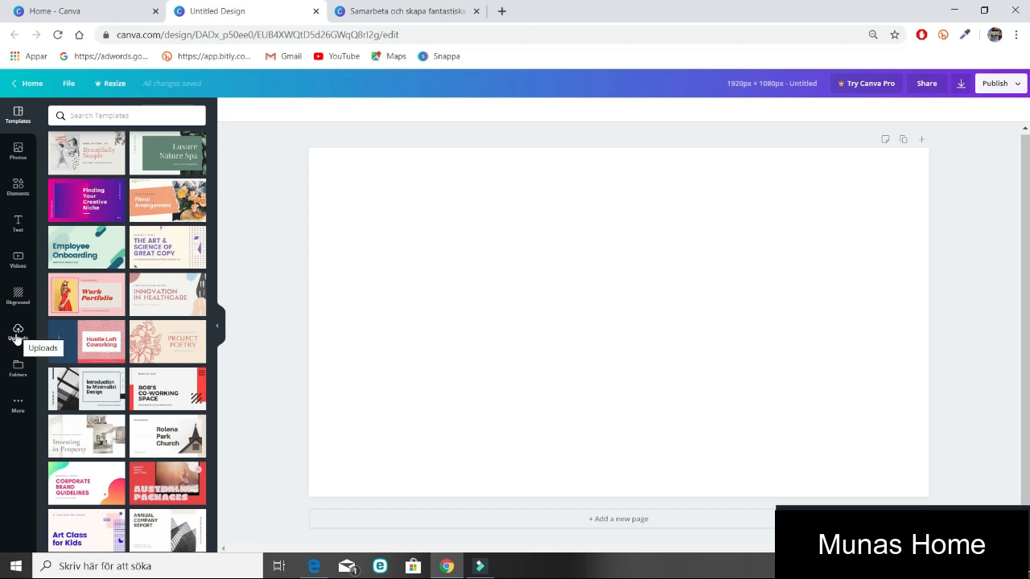
pyautogui.click(16, 336)
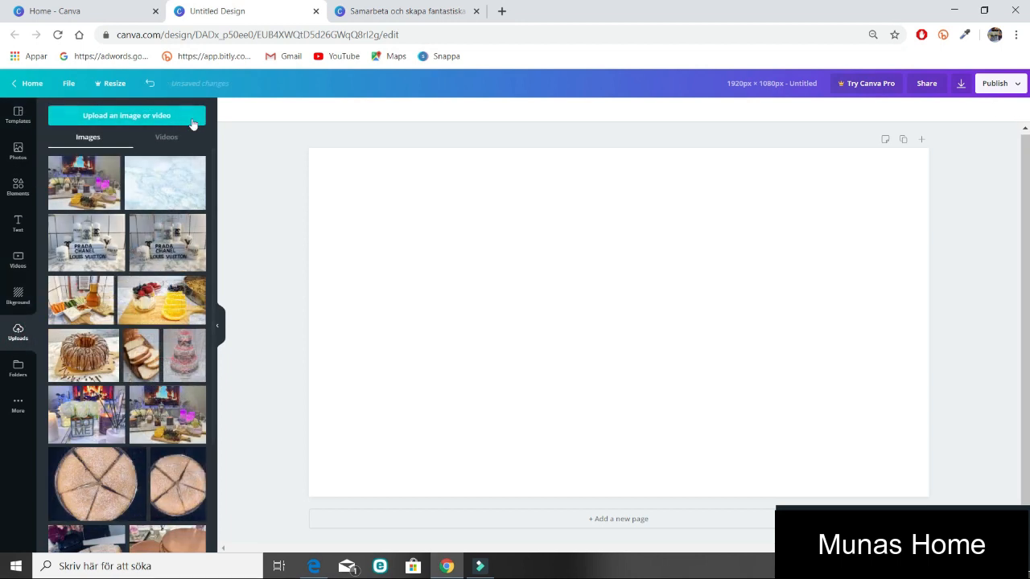
pyautogui.click(90, 182)
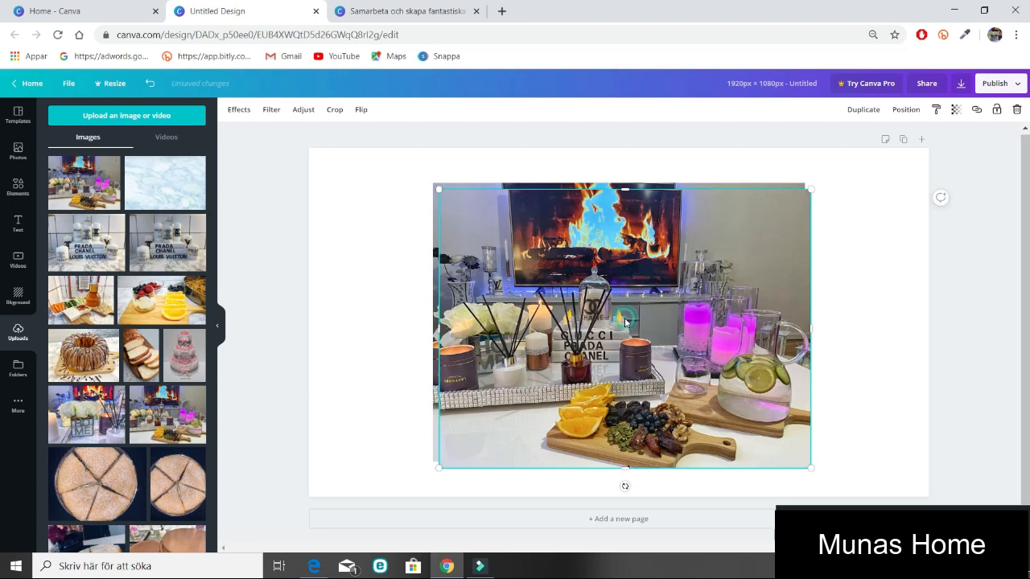
pyautogui.click(622, 388)
pyautogui.press('Delete')
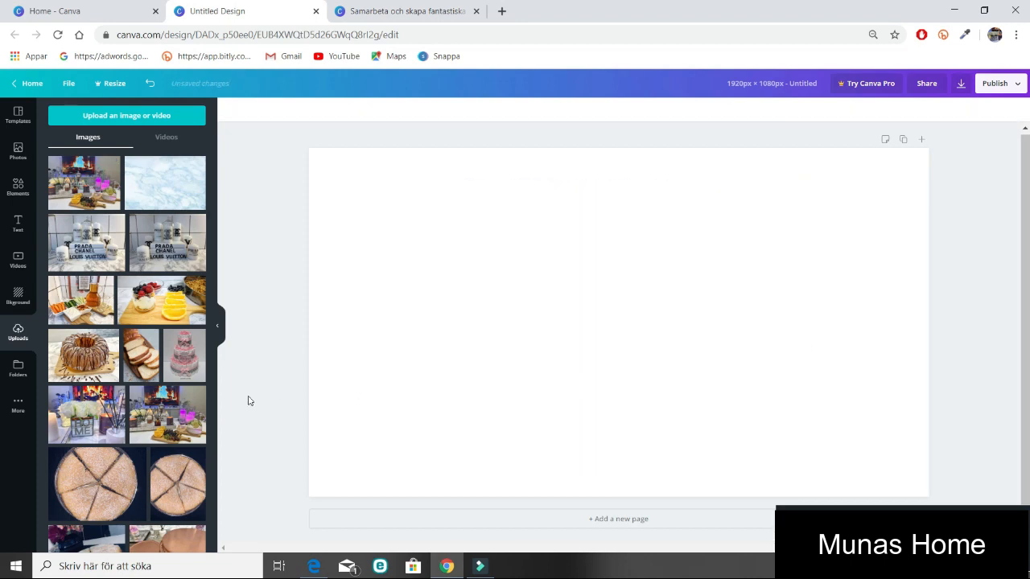
# Place the uploaded photo of white roses in the HOME vase on the page and remove it
pyautogui.click(92, 417)
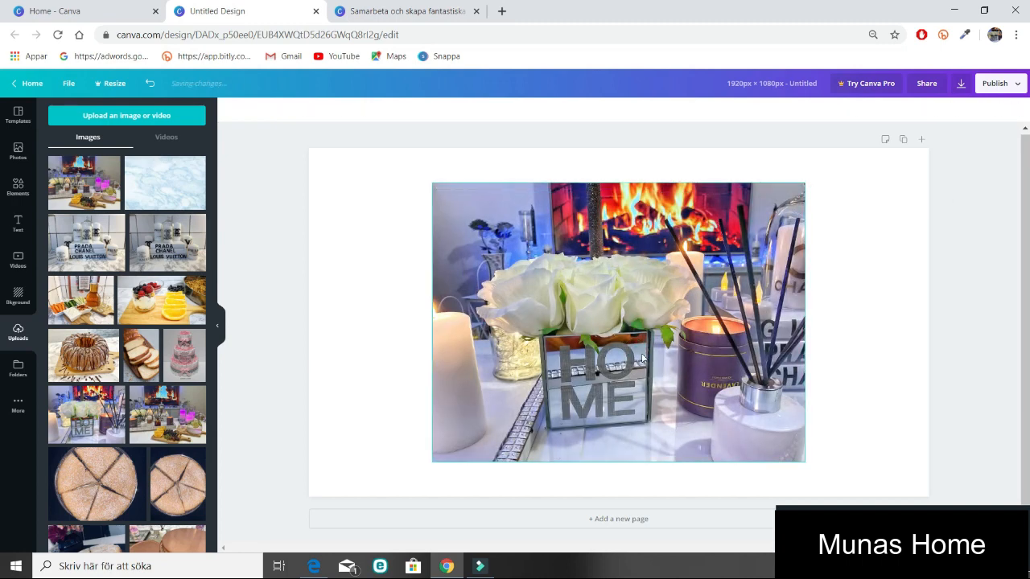
pyautogui.click(602, 302)
pyautogui.press('Delete')
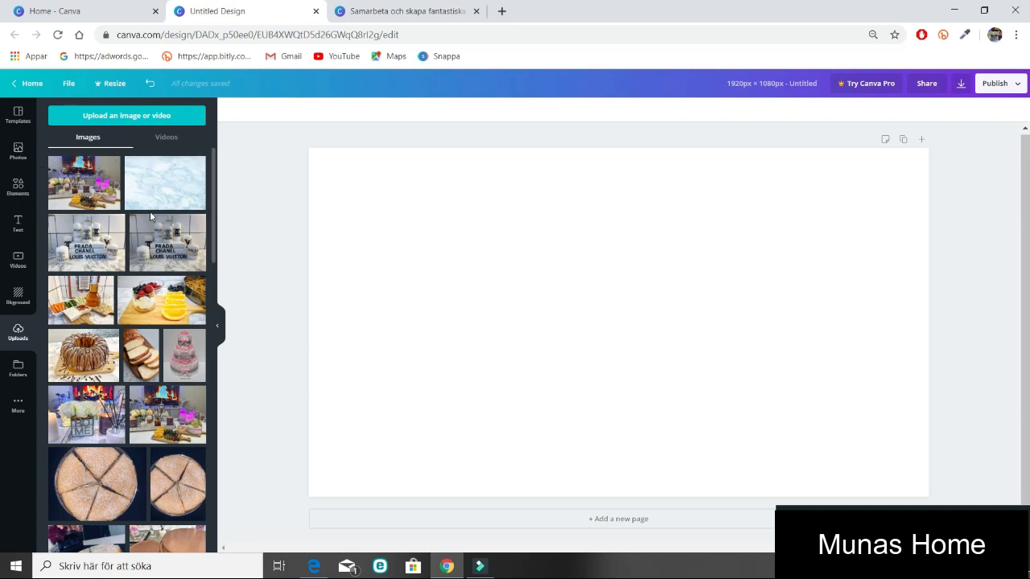
# Show all grid elements and add the grid with one wide upper cell and two lower cells
pyautogui.click(10, 193)
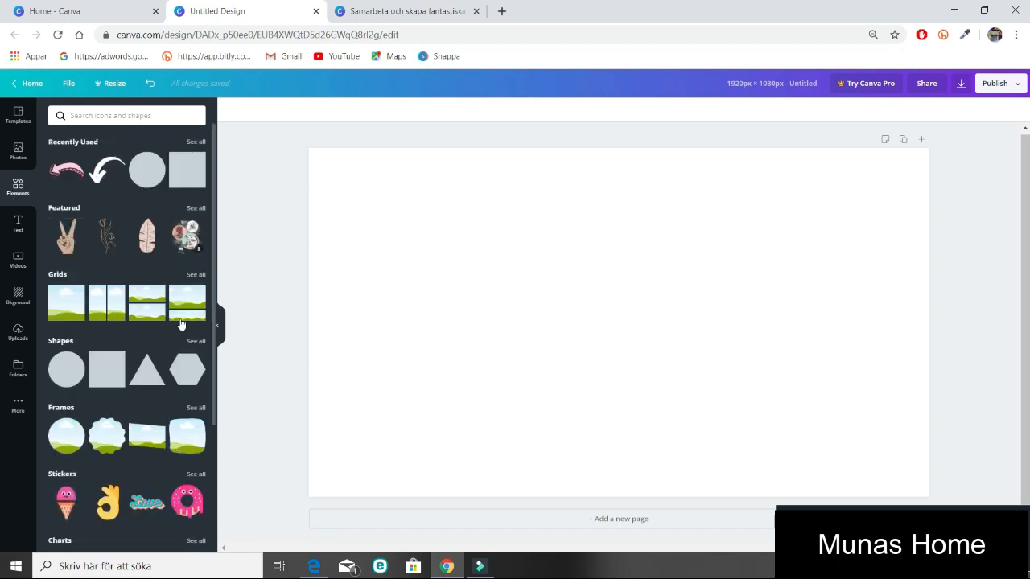
pyautogui.click(197, 275)
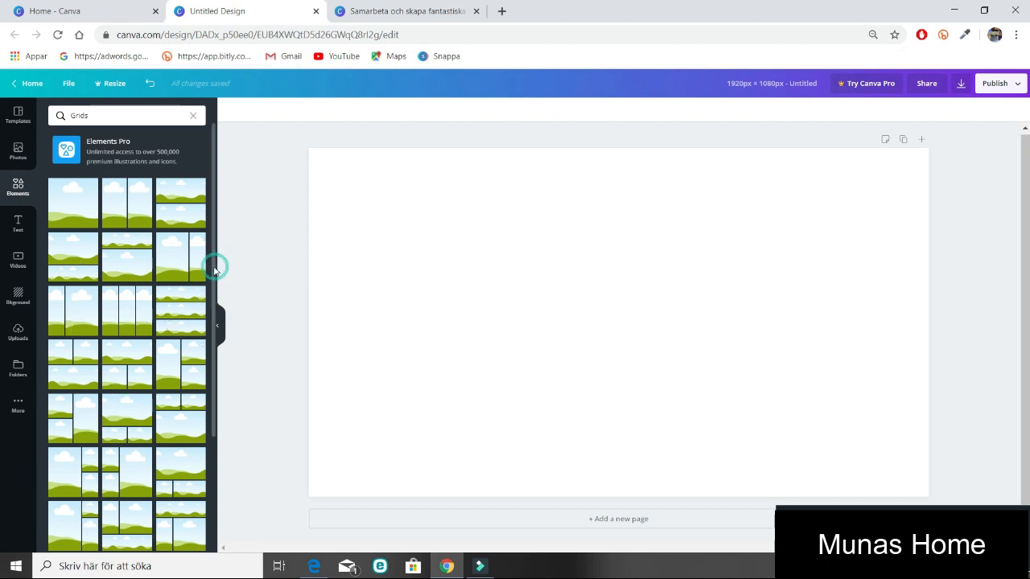
pyautogui.scroll(-2, 218, 269)
pyautogui.scroll(-1, 229, 320)
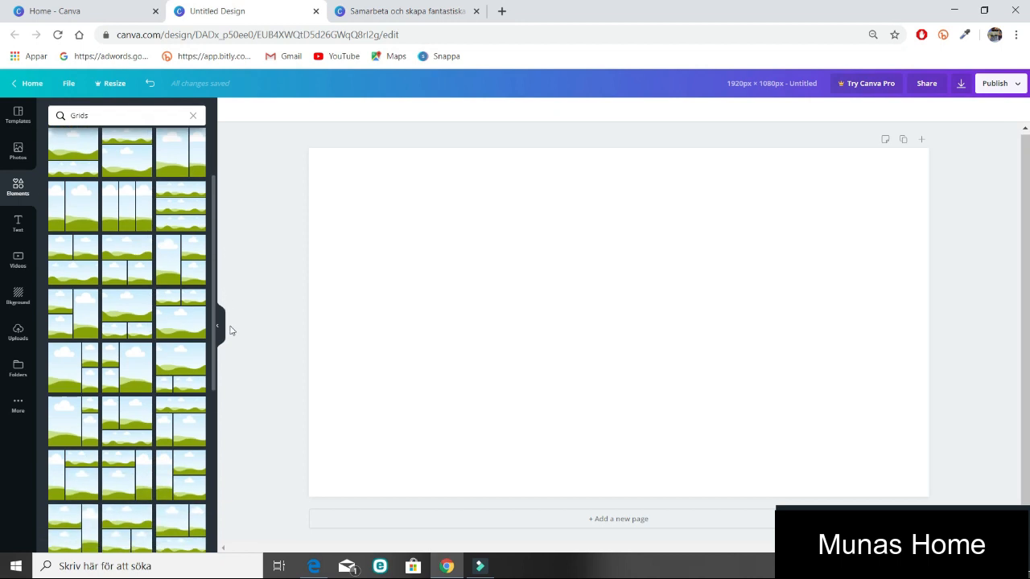
pyautogui.scroll(-2, 230, 331)
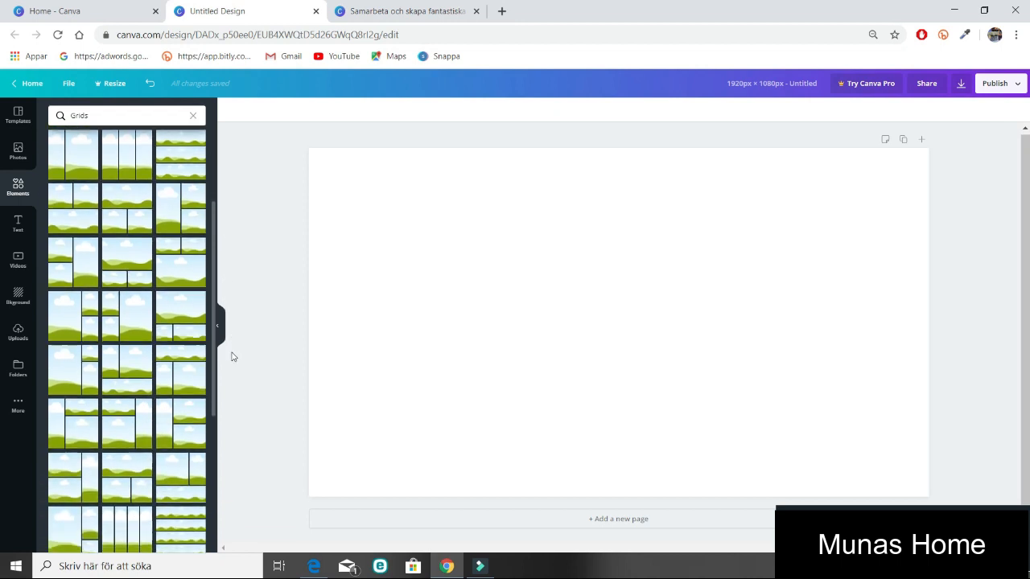
pyautogui.click(183, 312)
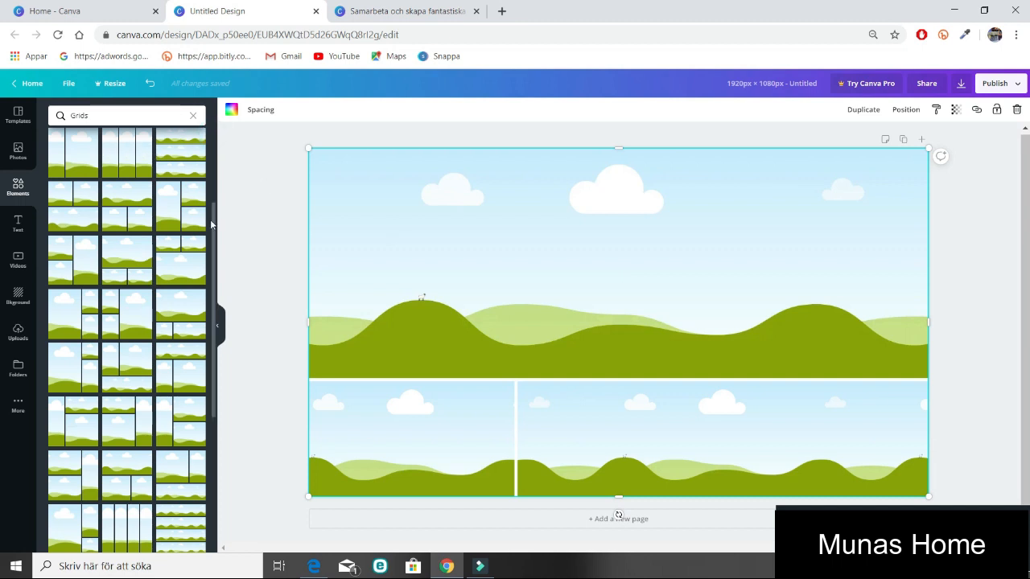
# Add the single-cell grid and the grid with two equal columns to the page
pyautogui.moveTo(214, 227); pyautogui.dragTo(224, 131)
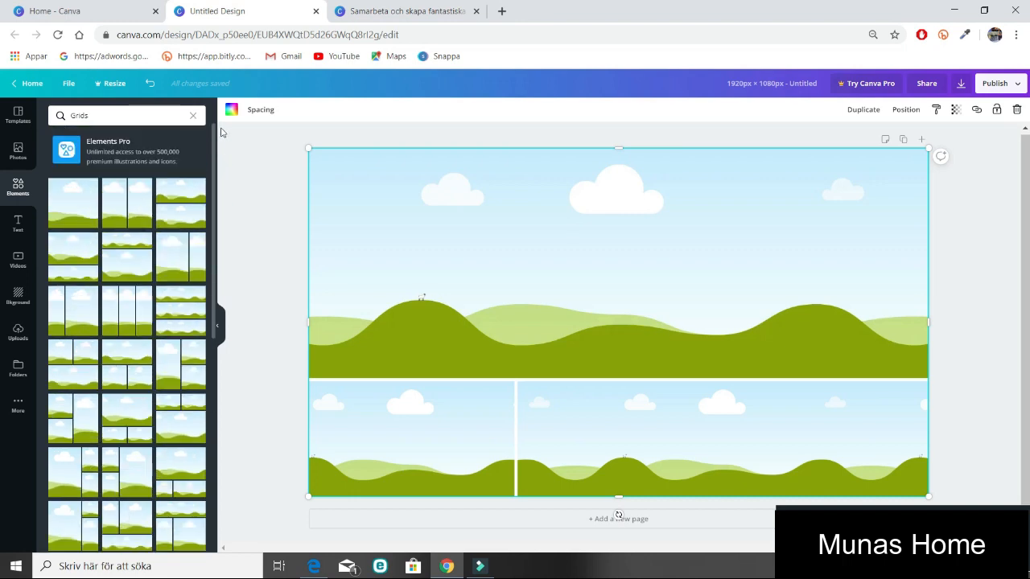
pyautogui.click(61, 201)
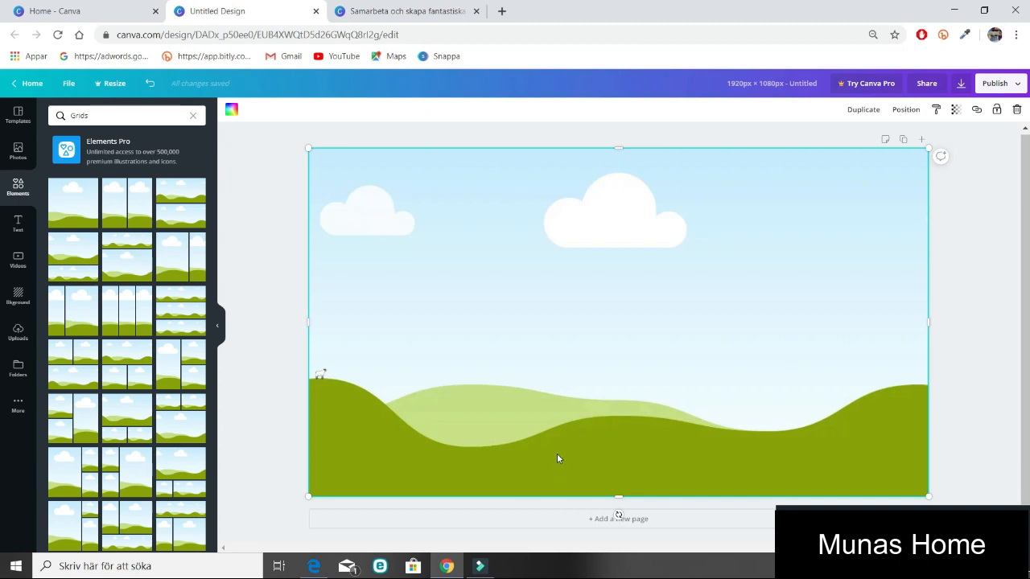
pyautogui.click(127, 198)
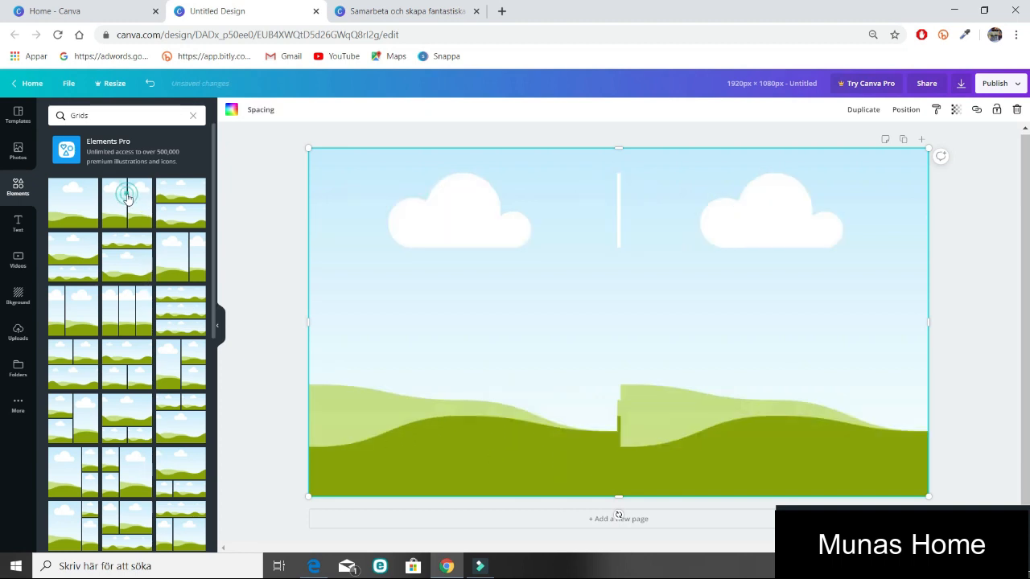
# Add the single-cell grid over the two-column grid and delete it from the page
pyautogui.click(75, 197)
pyautogui.click(523, 279)
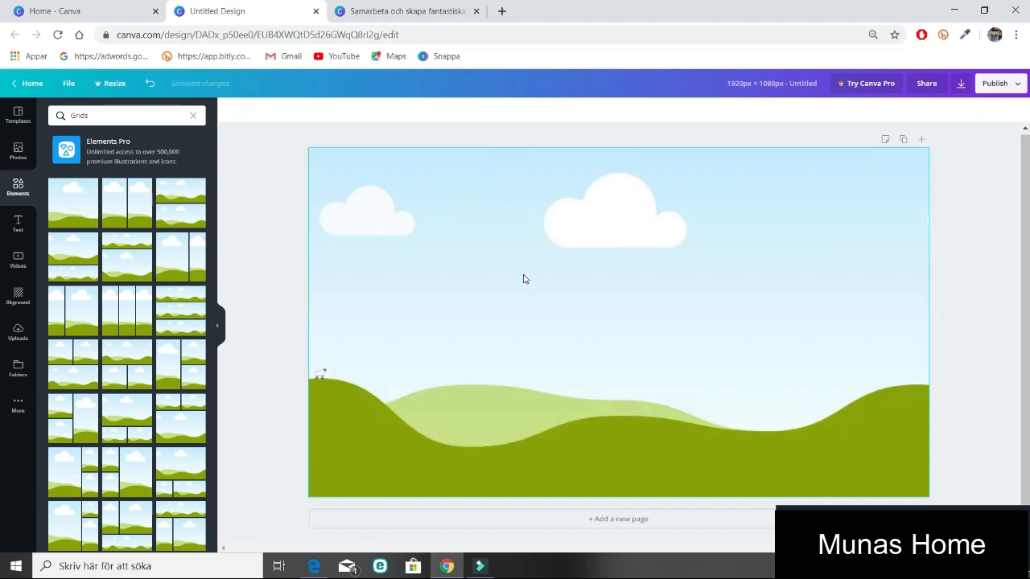
pyautogui.click(523, 278)
pyautogui.press('Delete')
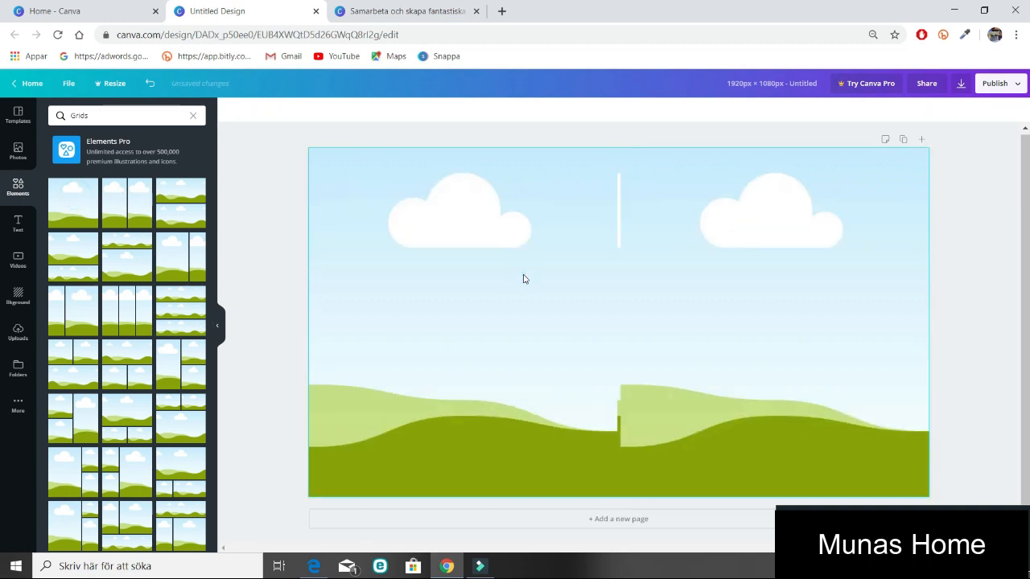
# Delete the grid with two equal columns and the single-cell grid beneath it from the page
pyautogui.click(533, 288)
pyautogui.click(534, 288)
pyautogui.click(535, 292)
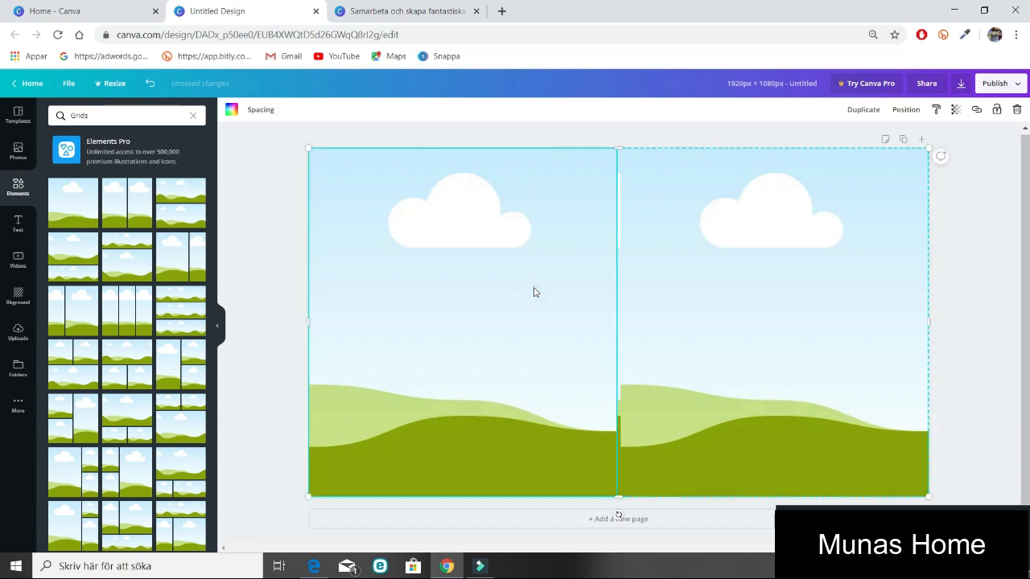
pyautogui.press('Delete')
pyautogui.click(533, 288)
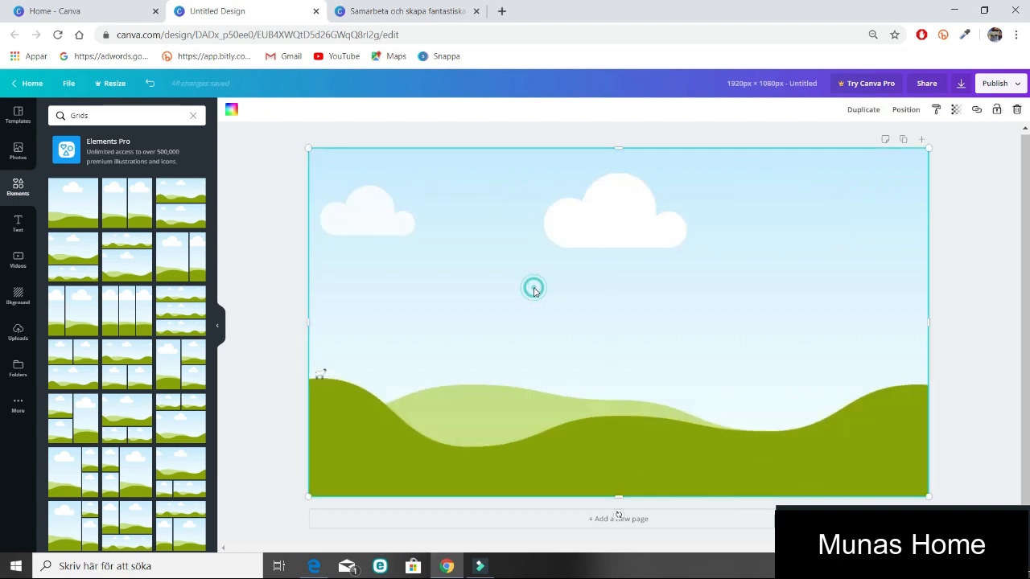
pyautogui.click(533, 288)
pyautogui.click(1017, 111)
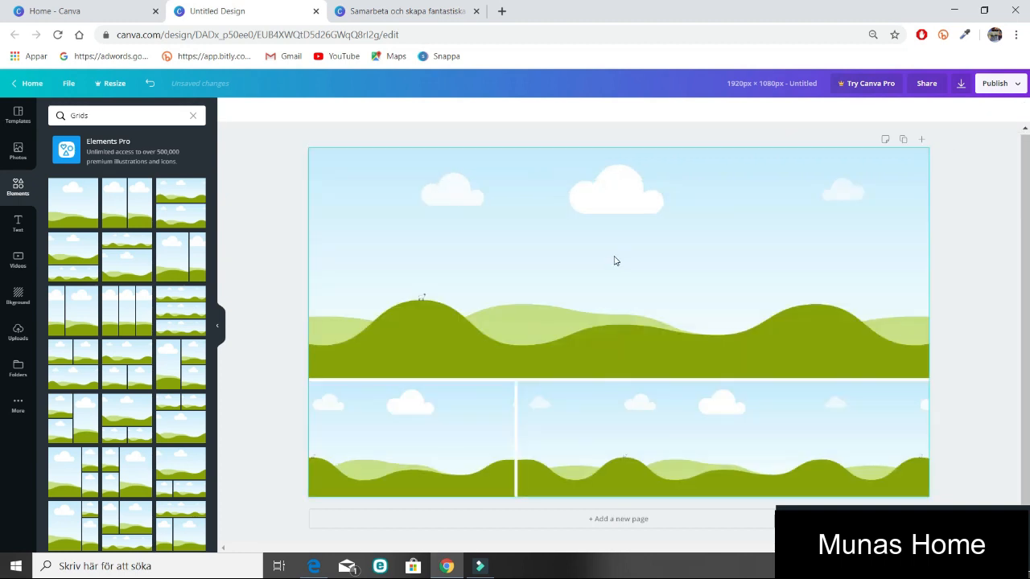
# Delete the stacked grids with one wide upper cell and two lower cells to clear the page
pyautogui.click(636, 241)
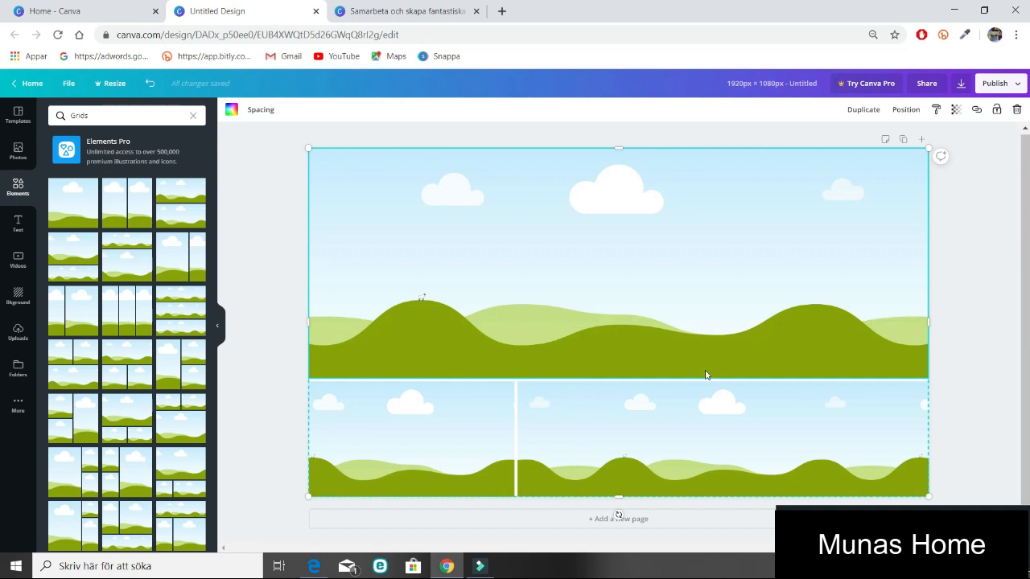
pyautogui.click(1018, 113)
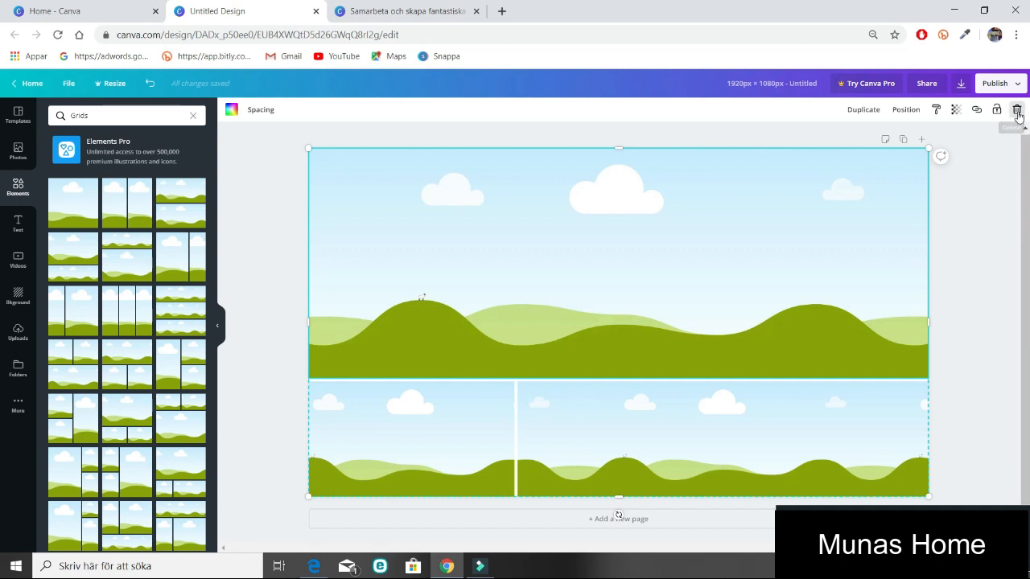
pyautogui.click(787, 237)
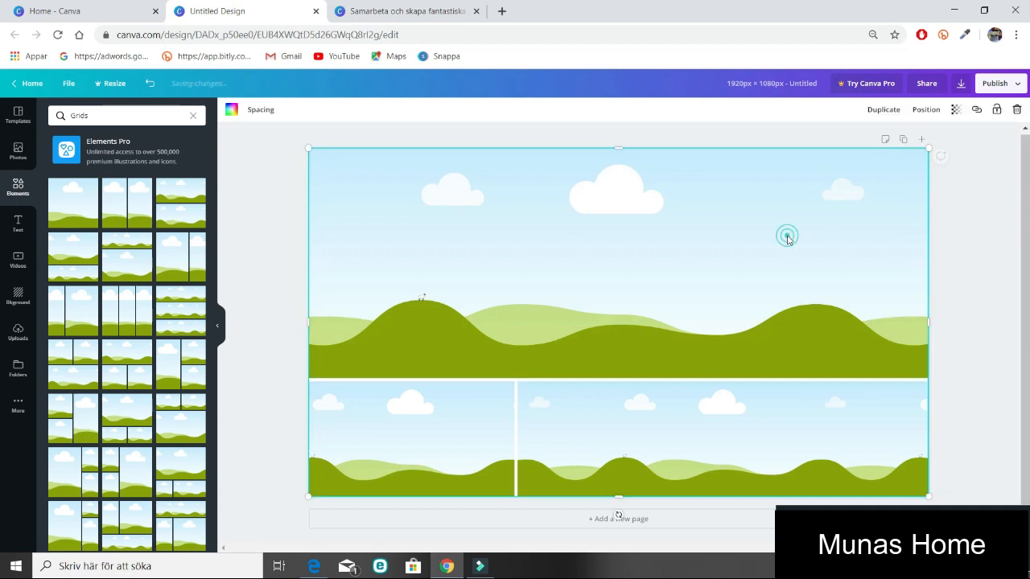
pyautogui.click(1017, 110)
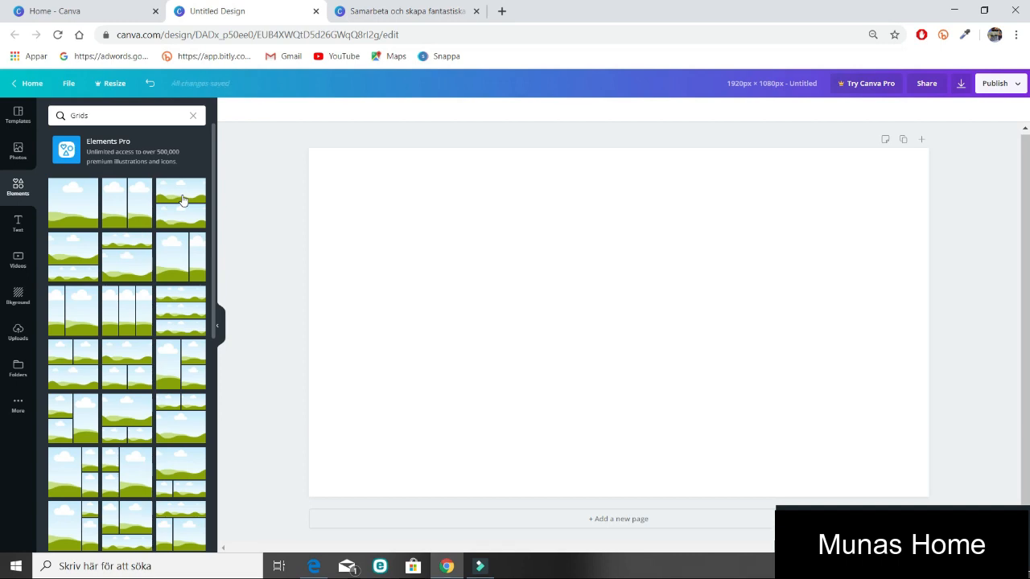
# Add a grid to the page and place the uploaded photo of the fireplace screen, candles and fruit board over it
pyautogui.click(184, 199)
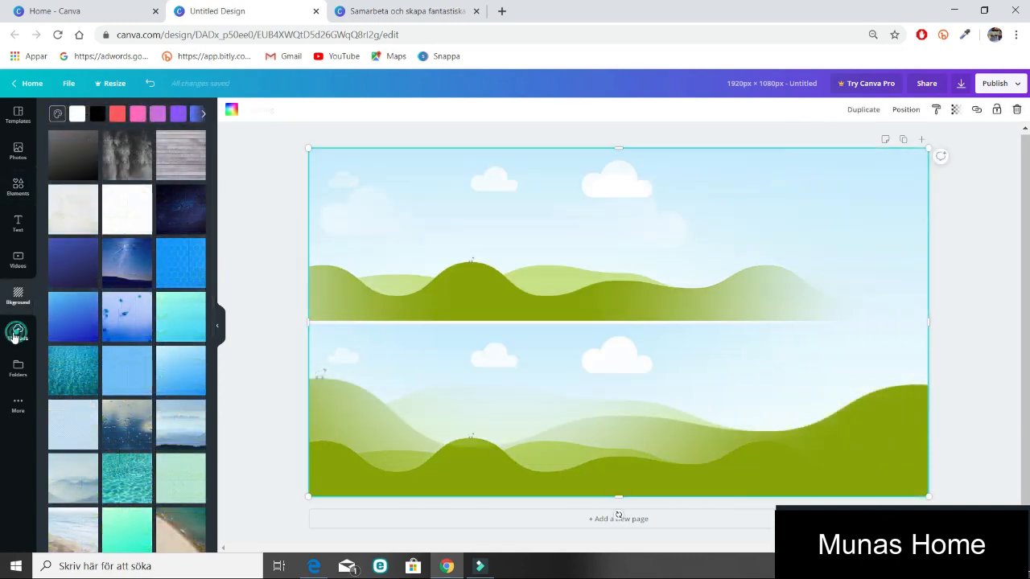
pyautogui.click(14, 338)
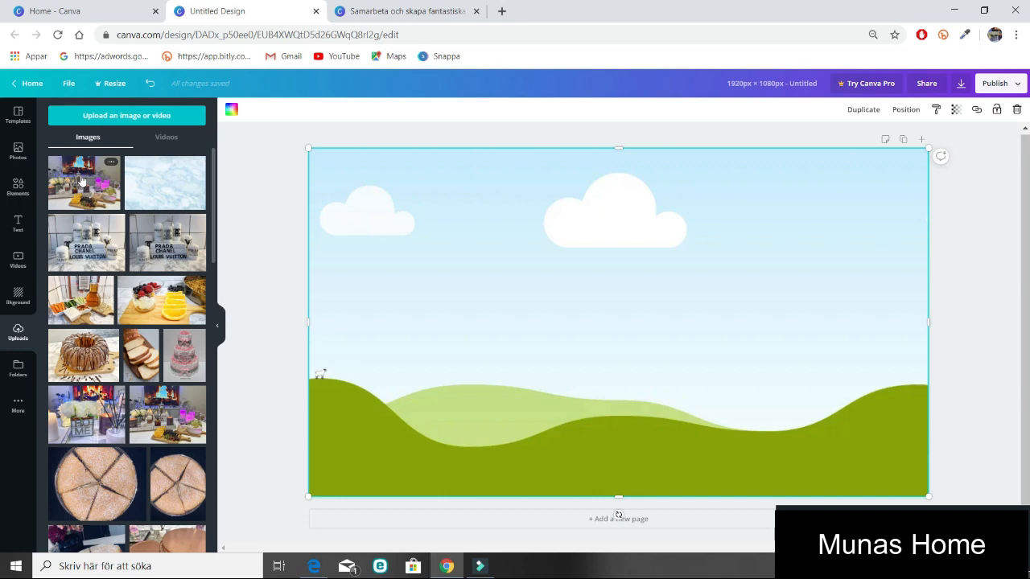
pyautogui.click(80, 180)
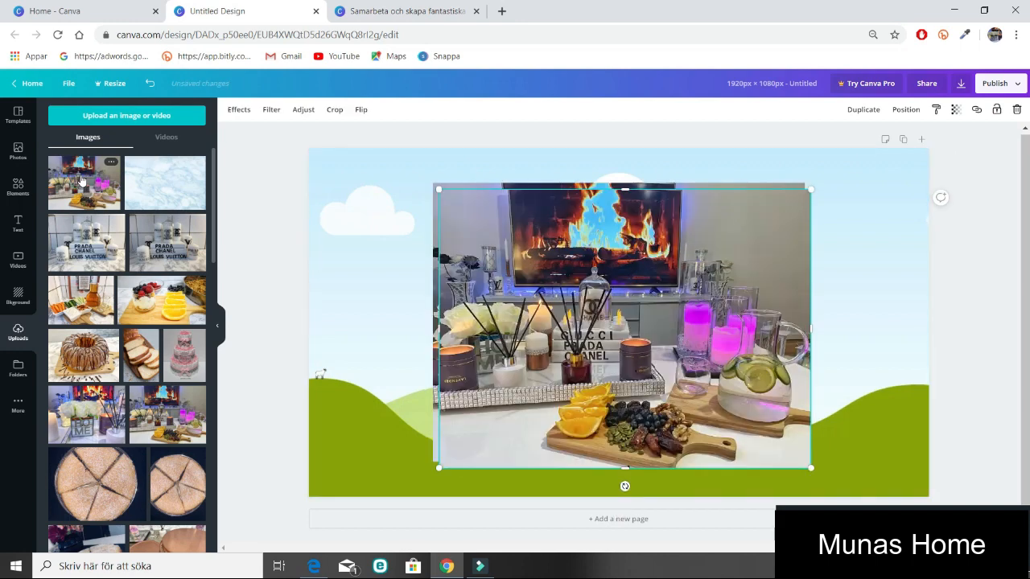
# Delete the extra copy of the fireplace photo and the grid behind it, keeping one photo on the page
pyautogui.click(372, 222)
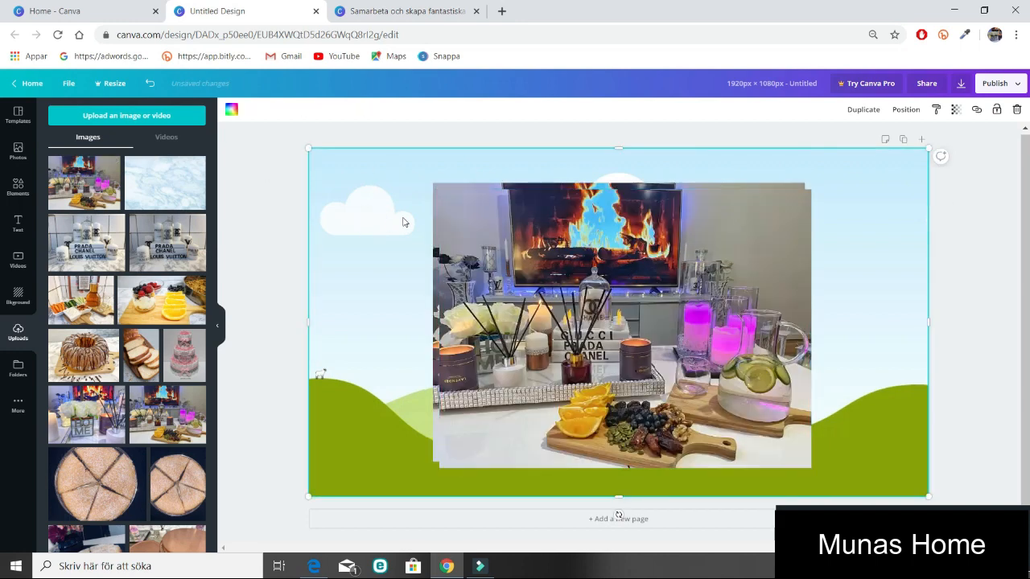
pyautogui.click(1016, 109)
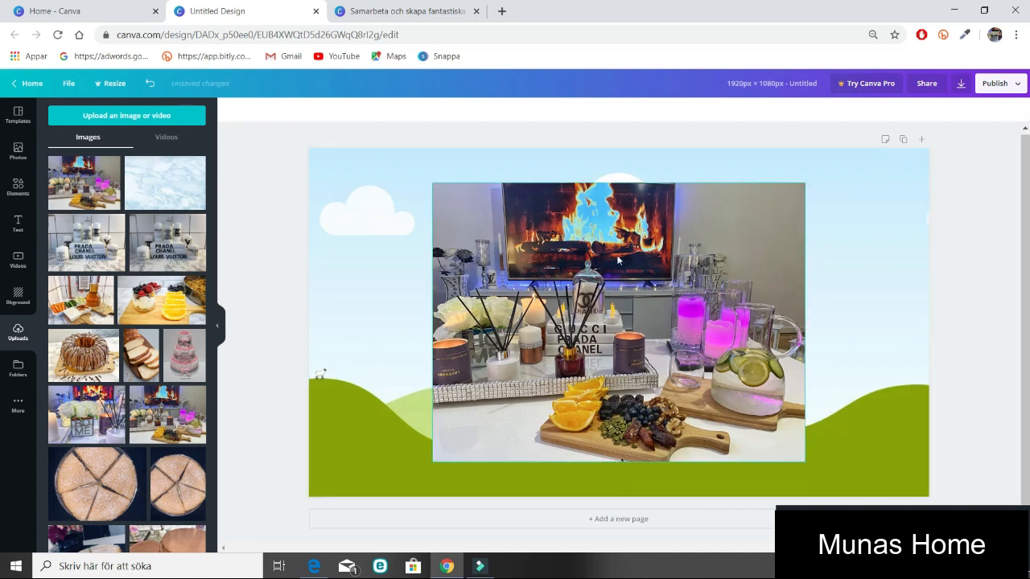
pyautogui.click(389, 239)
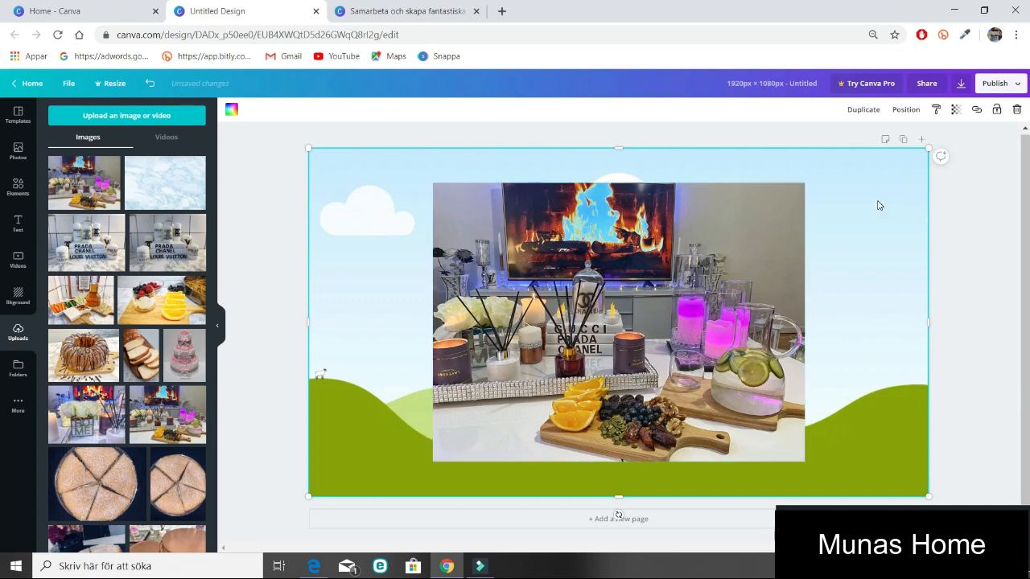
pyautogui.click(1016, 109)
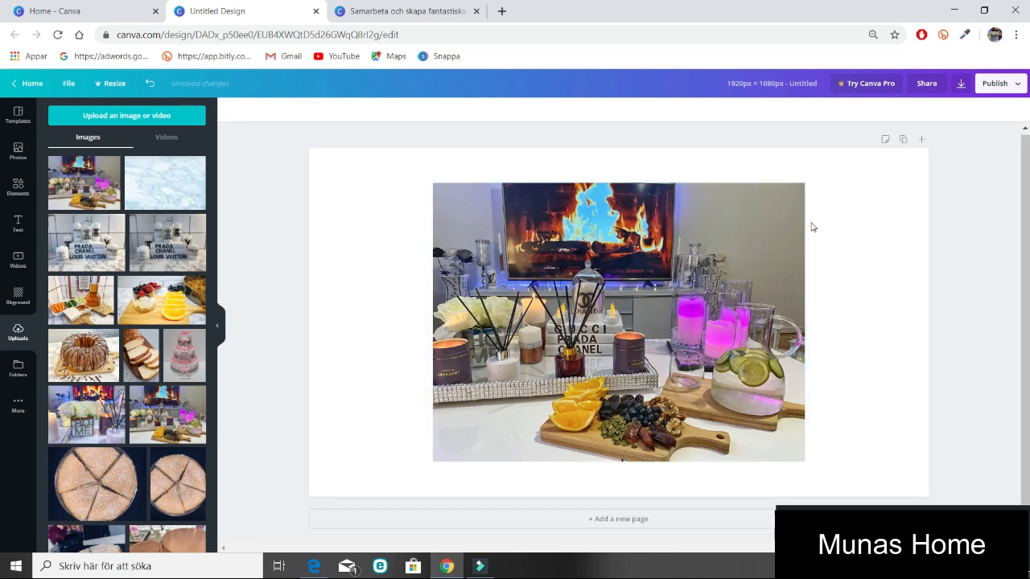
# Enlarge and stretch the fireplace photo until it covers the whole page from edge to edge
pyautogui.click(634, 291)
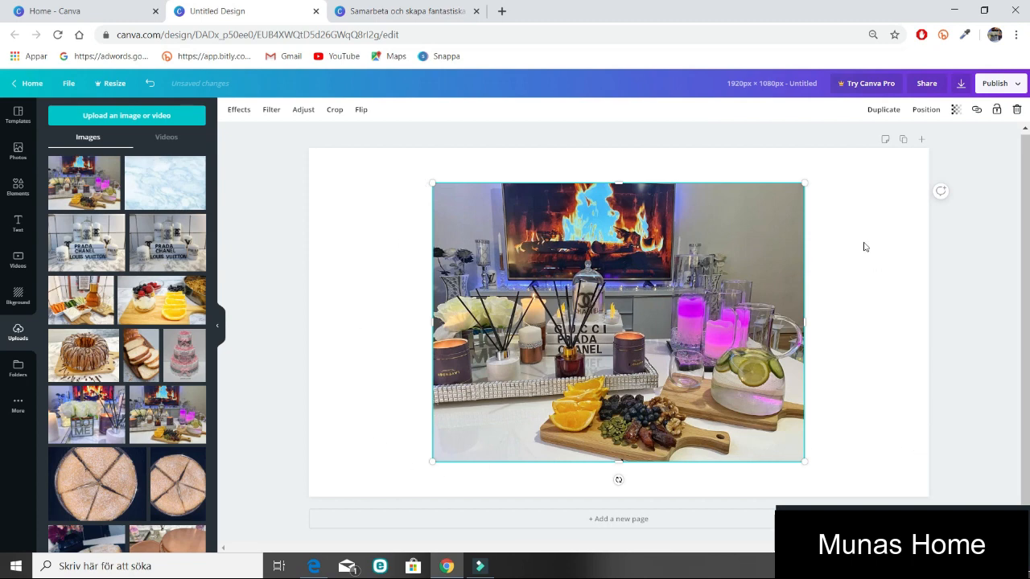
pyautogui.moveTo(433, 183); pyautogui.dragTo(358, 183)
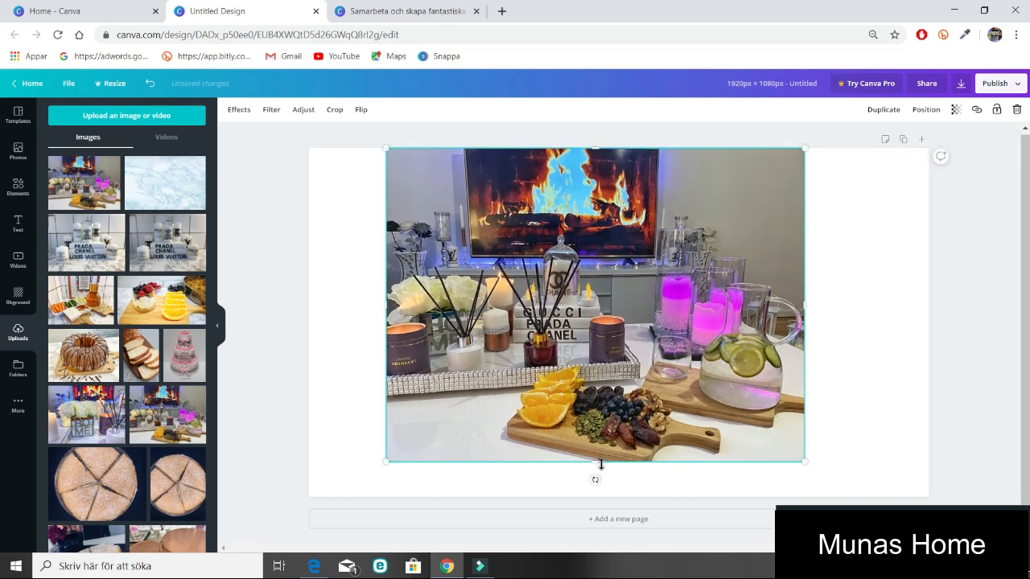
pyautogui.moveTo(597, 464); pyautogui.dragTo(610, 497)
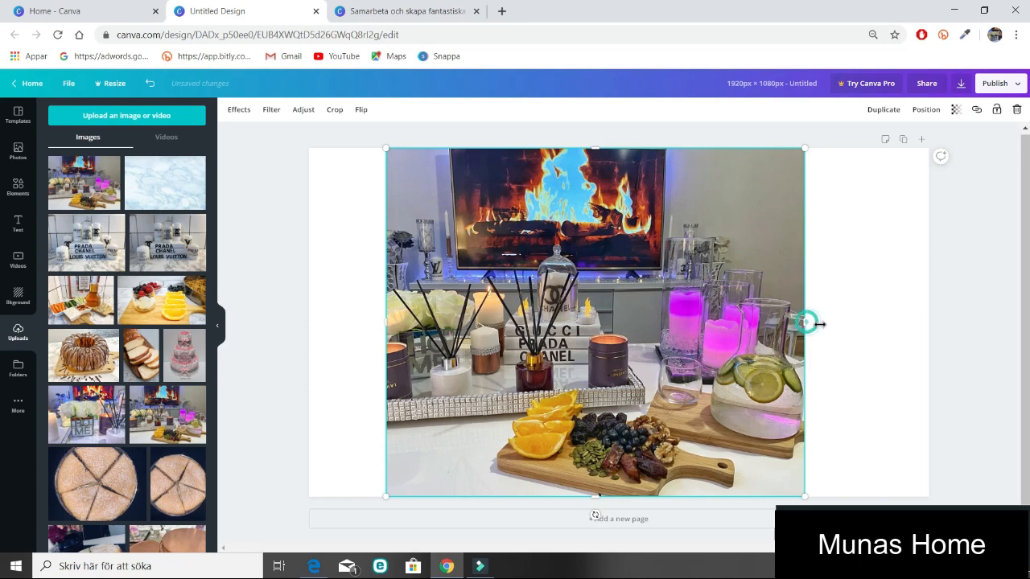
pyautogui.moveTo(806, 322); pyautogui.dragTo(928, 341)
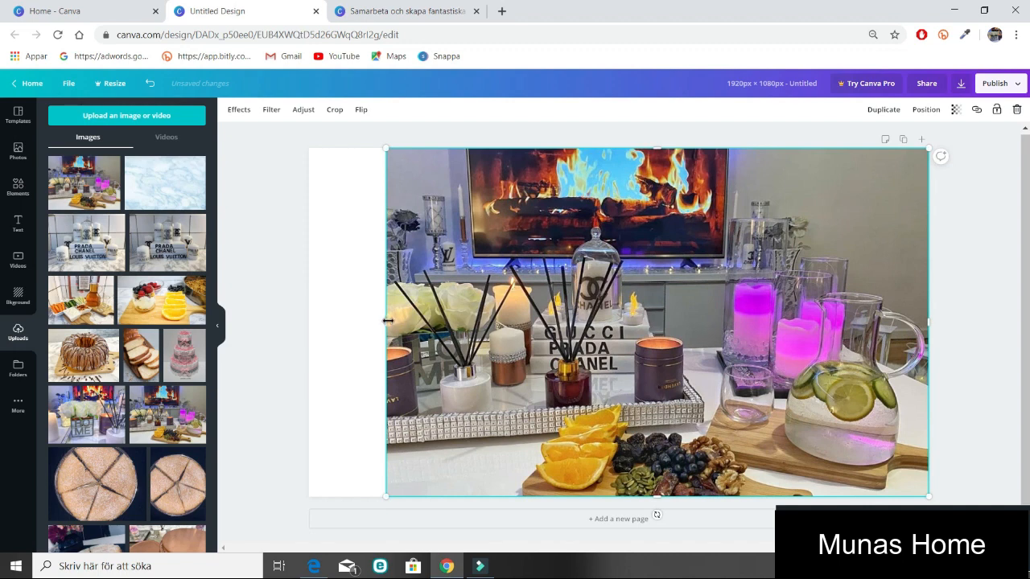
pyautogui.moveTo(387, 319); pyautogui.dragTo(313, 331)
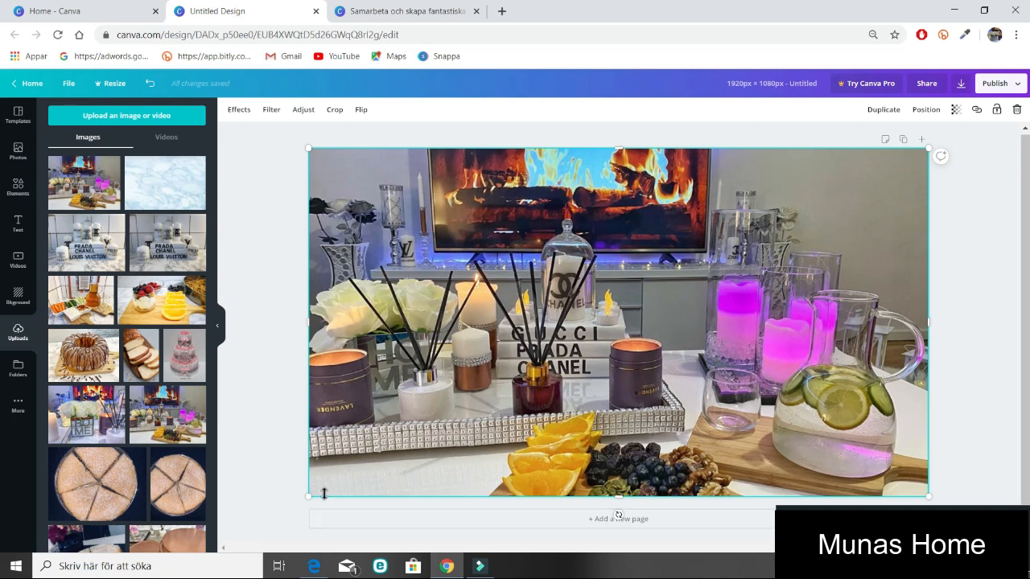
# Show all shape elements, add the solid circle to the page and shrink it to about half its size
pyautogui.click(14, 192)
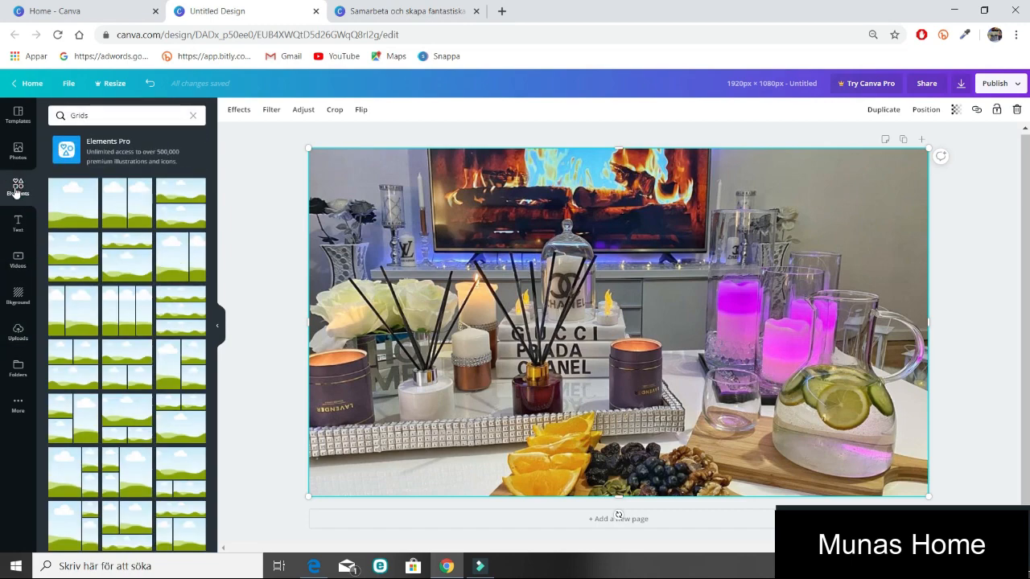
pyautogui.click(195, 117)
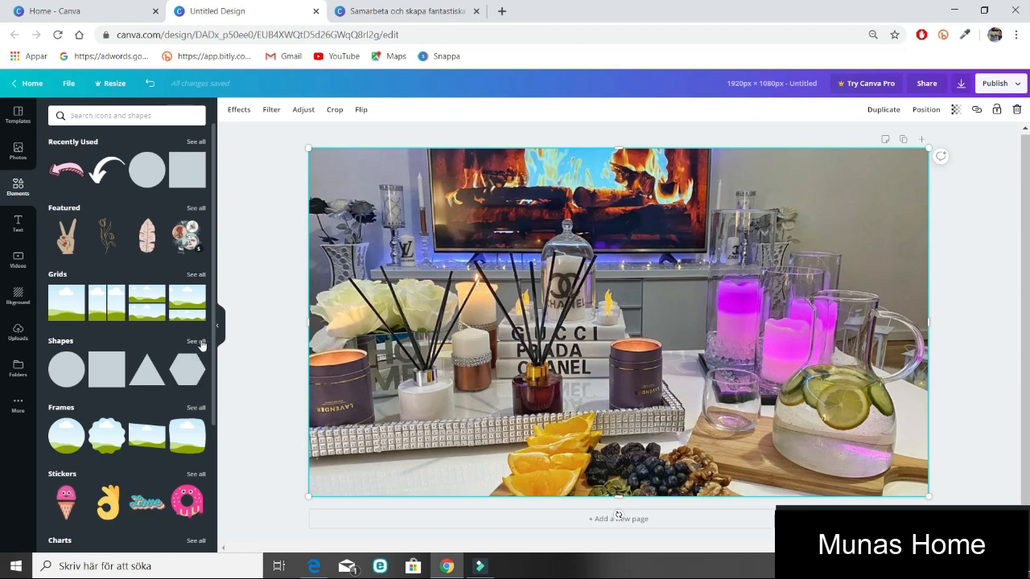
pyautogui.click(198, 342)
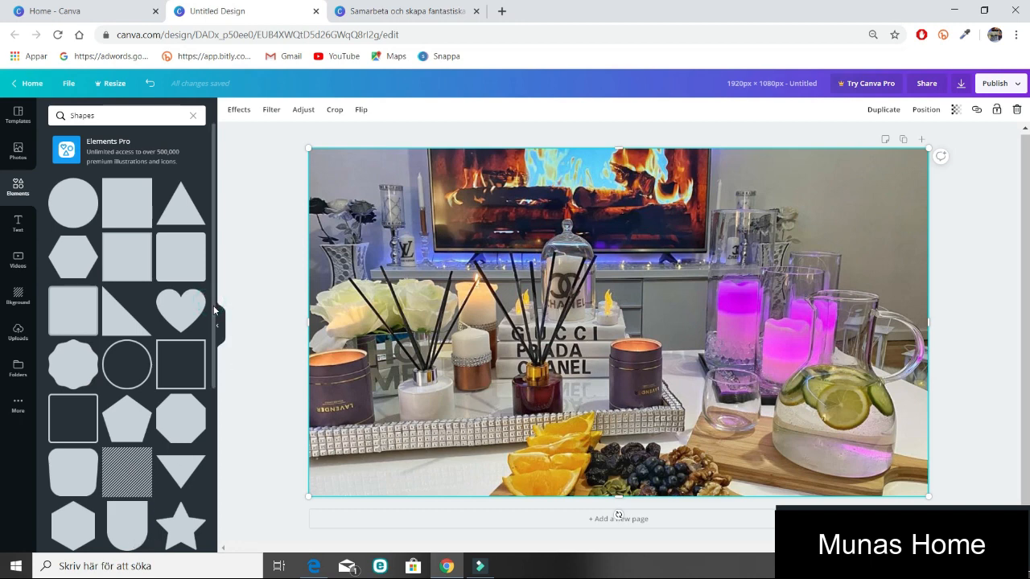
pyautogui.moveTo(214, 338); pyautogui.dragTo(238, 347)
pyautogui.click(69, 212)
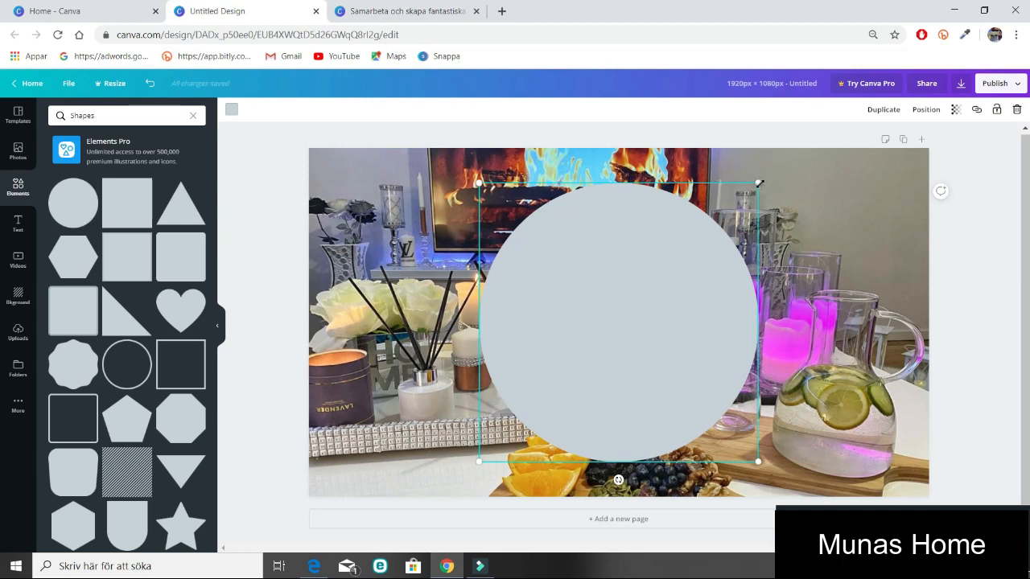
pyautogui.moveTo(758, 183); pyautogui.dragTo(676, 299)
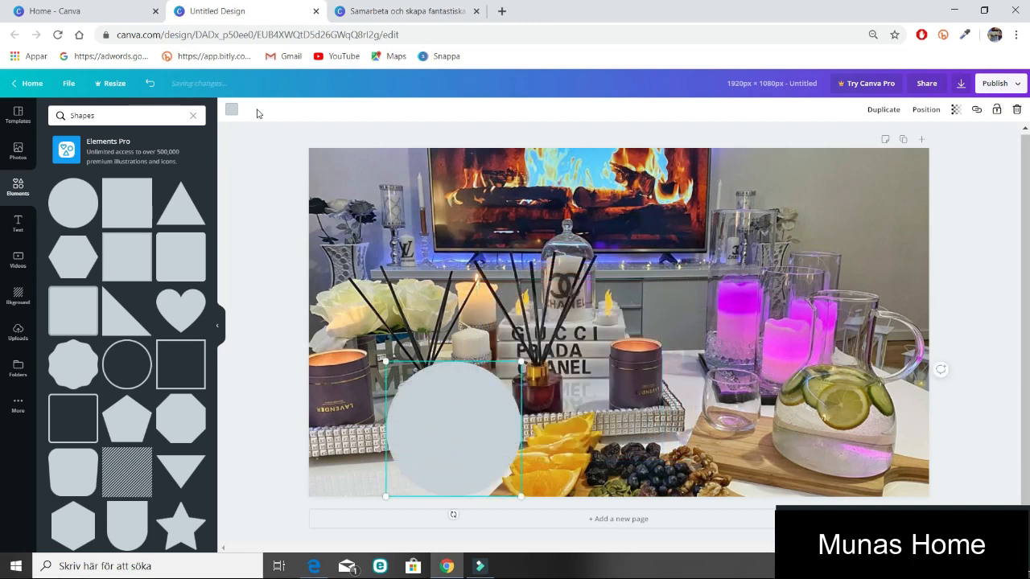
# Colour the circle white, enlarge it slightly and place it in the upper right corner of the photo
pyautogui.click(232, 110)
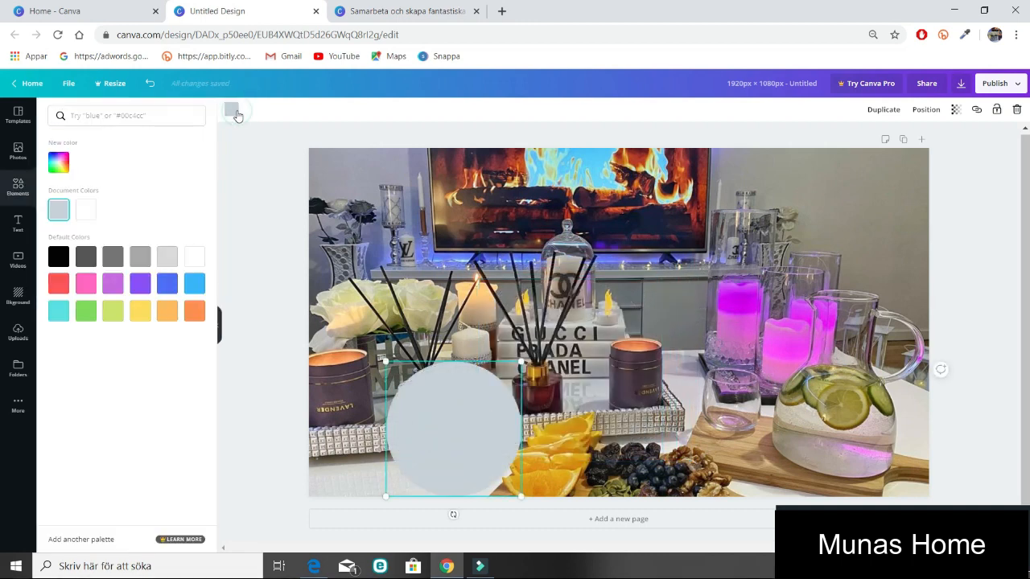
pyautogui.click(87, 210)
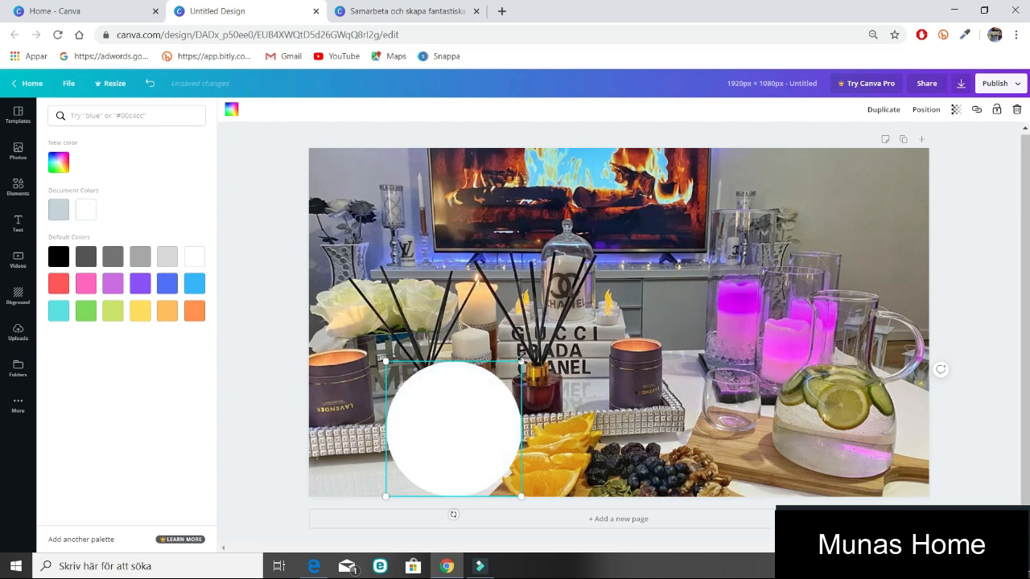
pyautogui.moveTo(522, 361); pyautogui.dragTo(531, 352)
pyautogui.moveTo(531, 352); pyautogui.dragTo(533, 349)
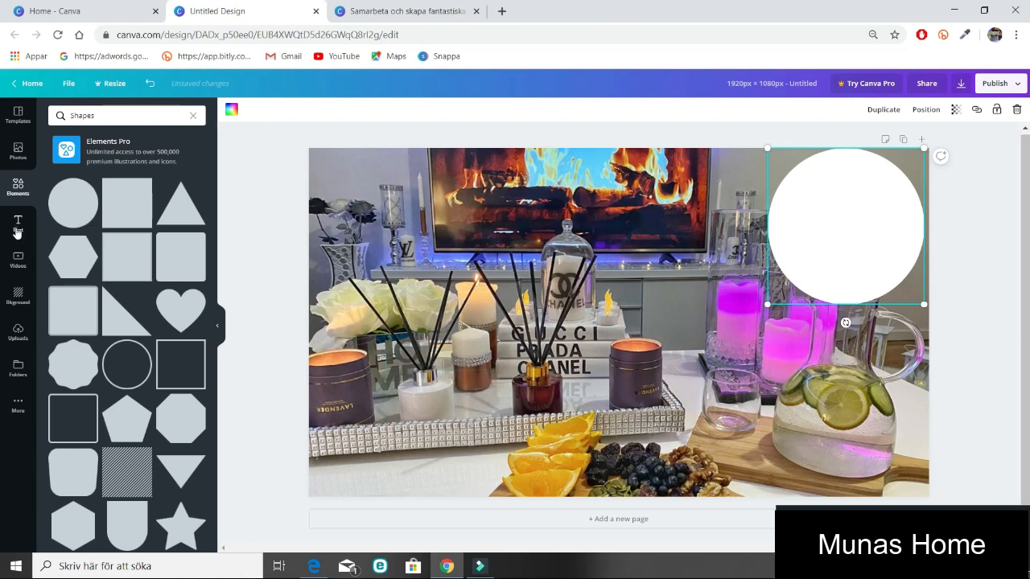
# Add the "STEAK NIGHT" font combination to the page and position it near the middle of the photo
pyautogui.click(16, 230)
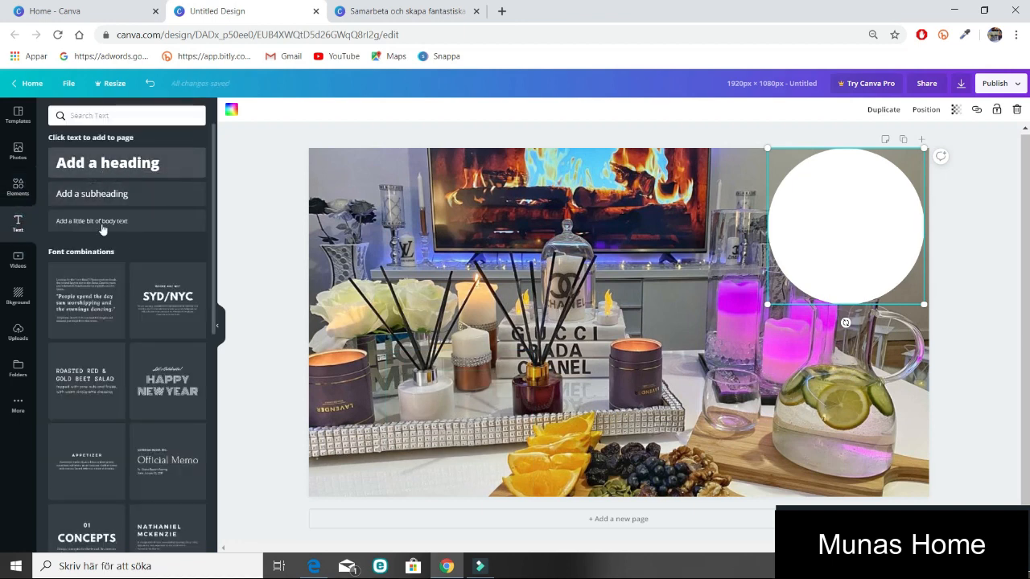
pyautogui.moveTo(215, 215); pyautogui.dragTo(217, 398)
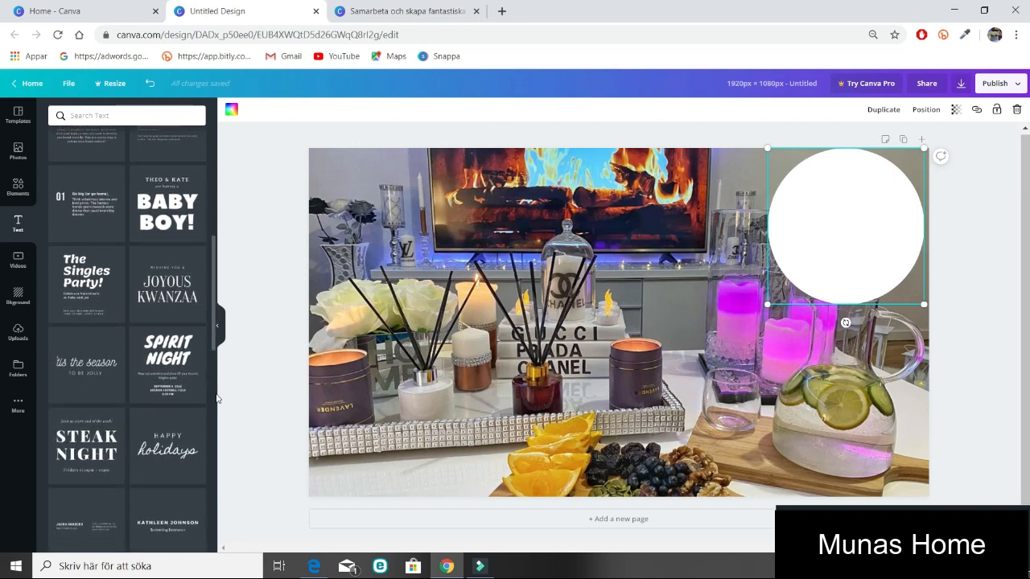
pyautogui.click(100, 455)
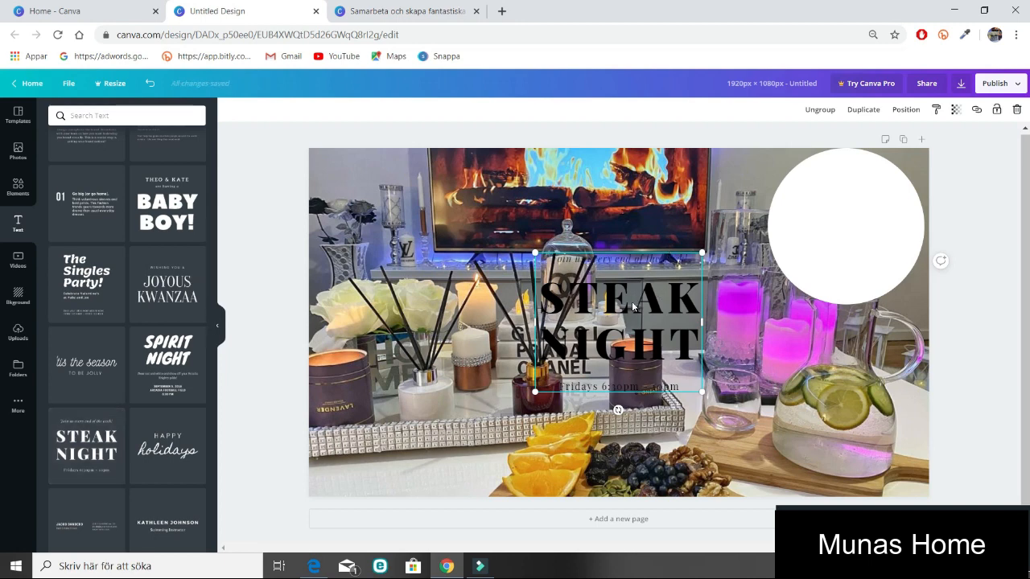
pyautogui.moveTo(631, 300); pyautogui.dragTo(865, 203)
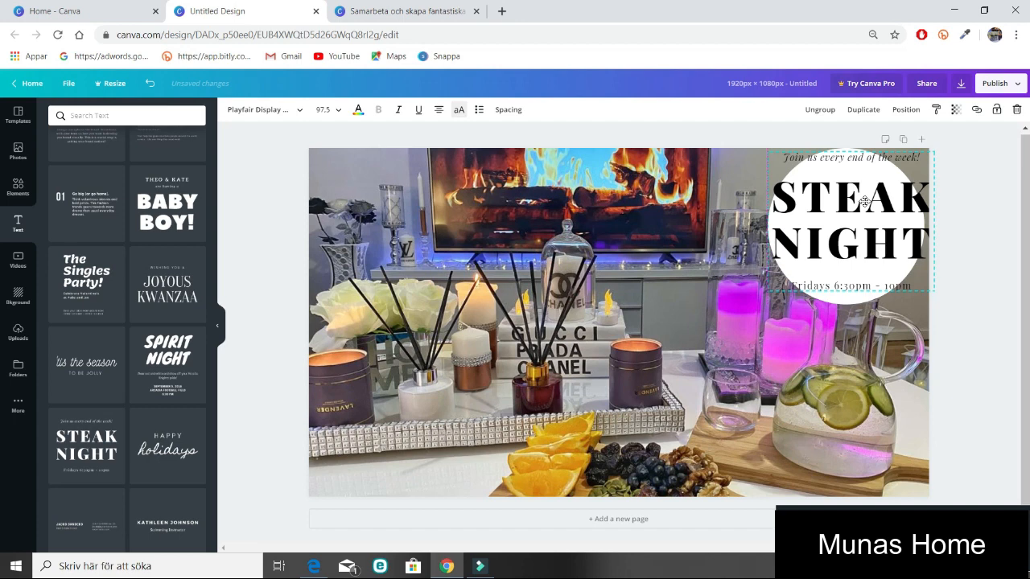
pyautogui.moveTo(864, 202); pyautogui.dragTo(618, 296)
# Select the word "STEAK" in the heading and set its text colour to white
pyautogui.doubleClick(593, 292)
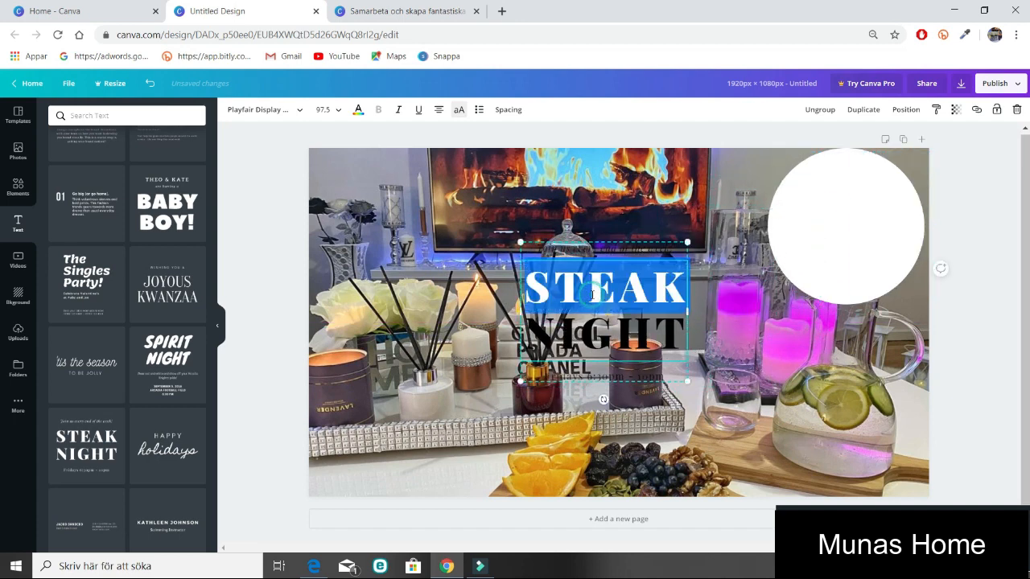
pyautogui.click(359, 109)
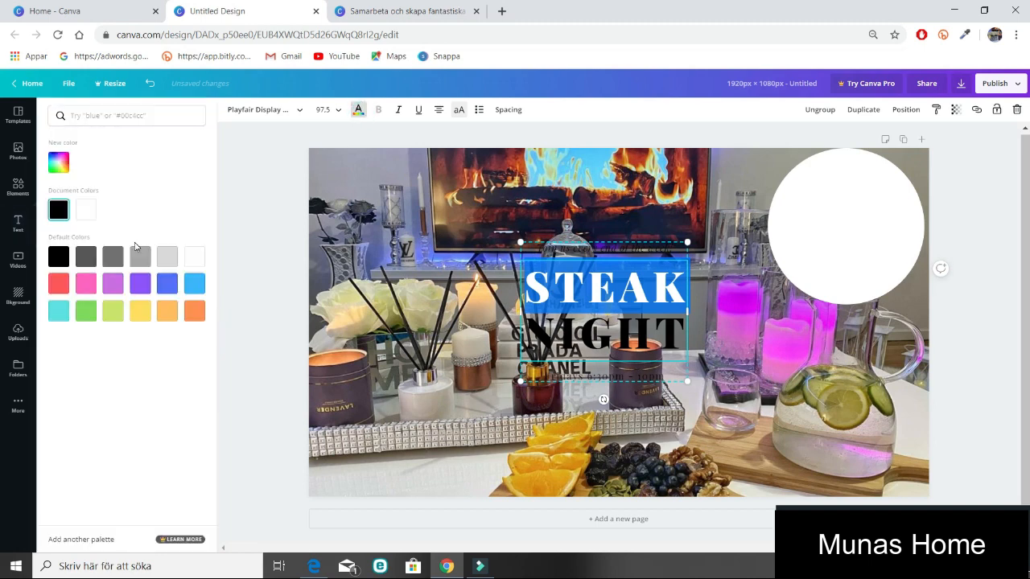
pyautogui.click(86, 212)
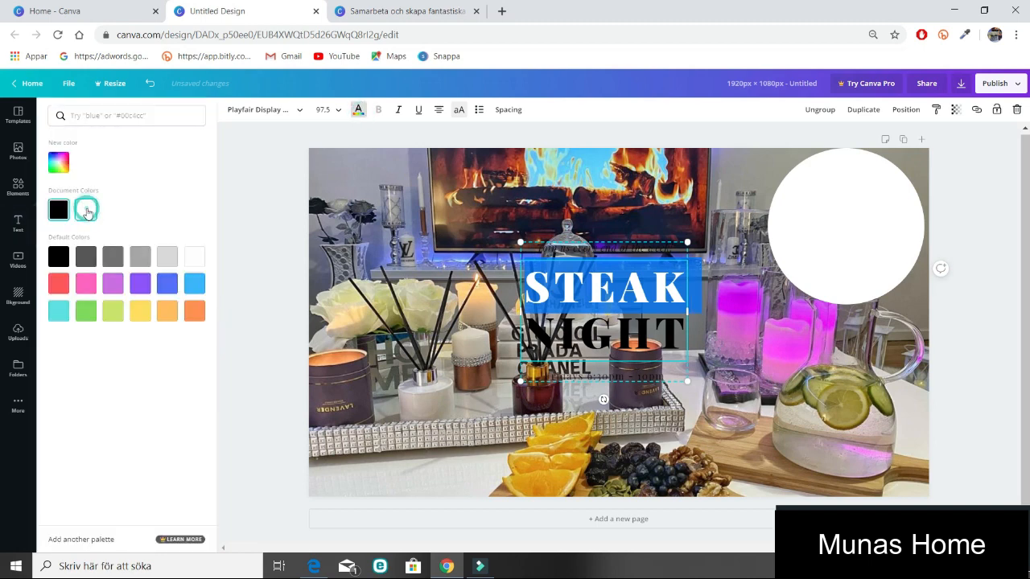
pyautogui.click(412, 321)
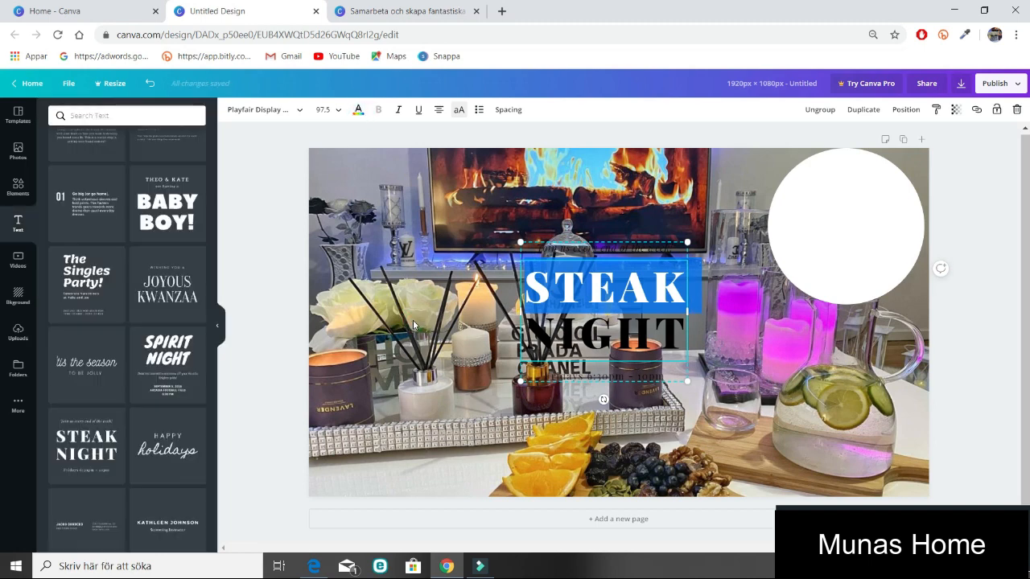
# Select the full "STEAK NIGHT" heading text and set its colour to white
pyautogui.click(468, 313)
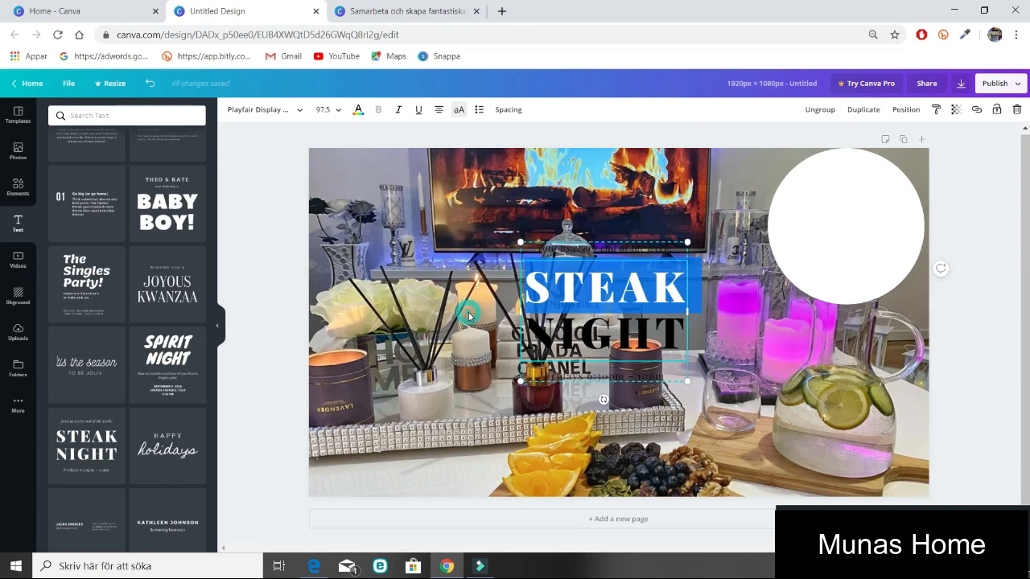
pyautogui.click(564, 354)
pyautogui.click(573, 346)
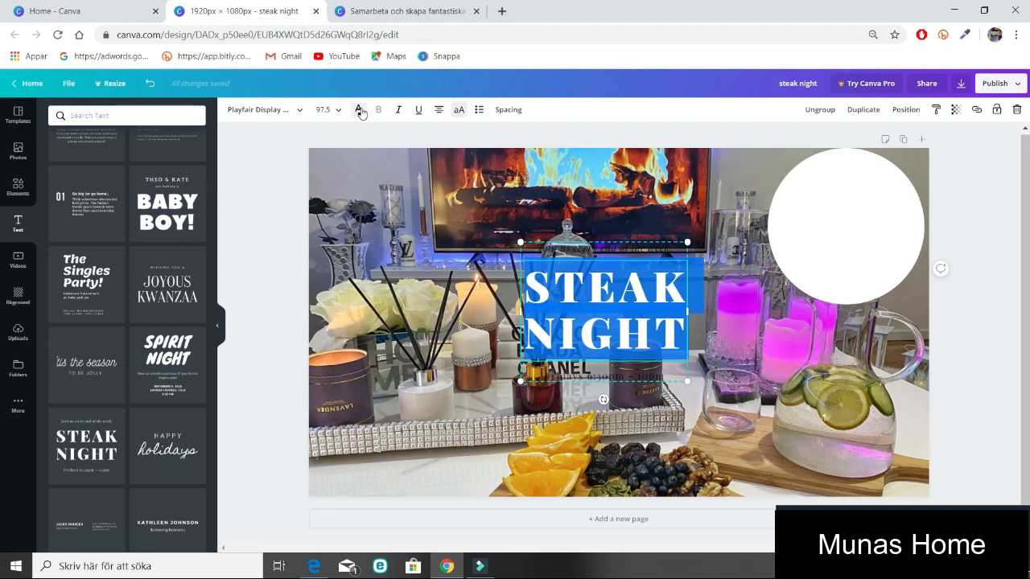
pyautogui.click(358, 110)
pyautogui.click(93, 209)
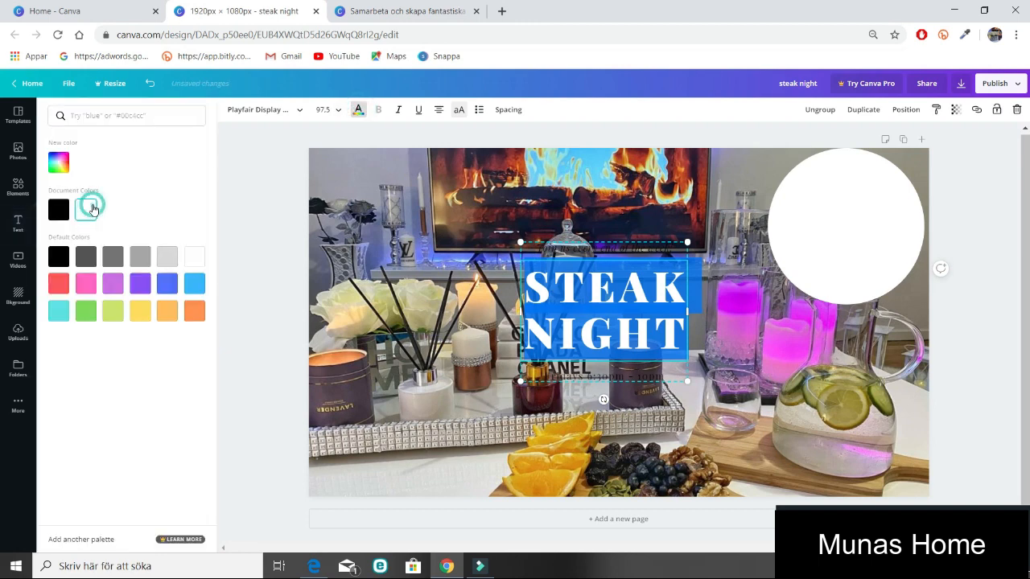
pyautogui.click(358, 235)
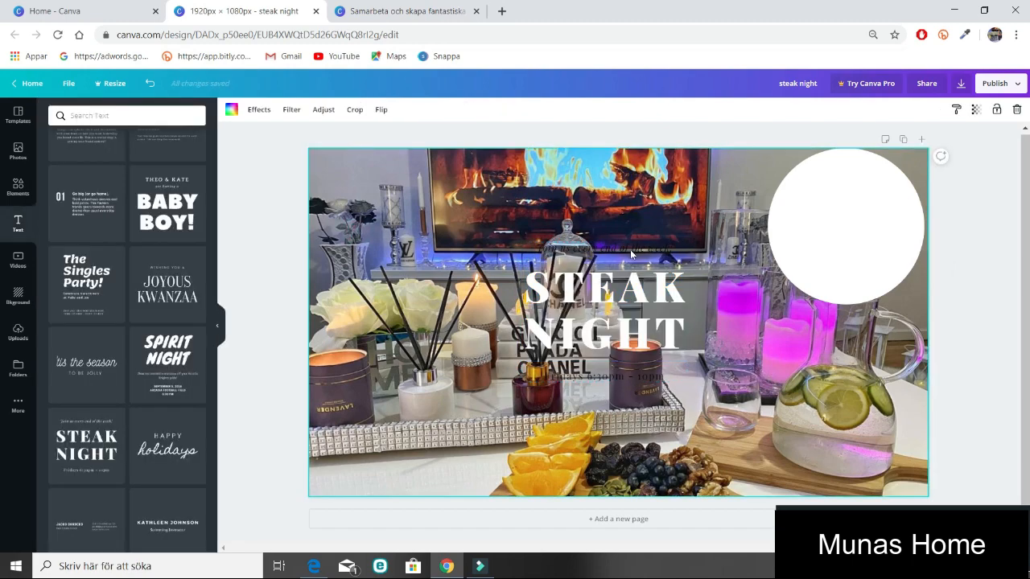
# Move the text group to the lower left corner of the photo and delete its tagline and the "Fridays 6:30pm – 10pm" line
pyautogui.click(624, 277)
pyautogui.moveTo(625, 278); pyautogui.dragTo(424, 391)
pyautogui.click(441, 366)
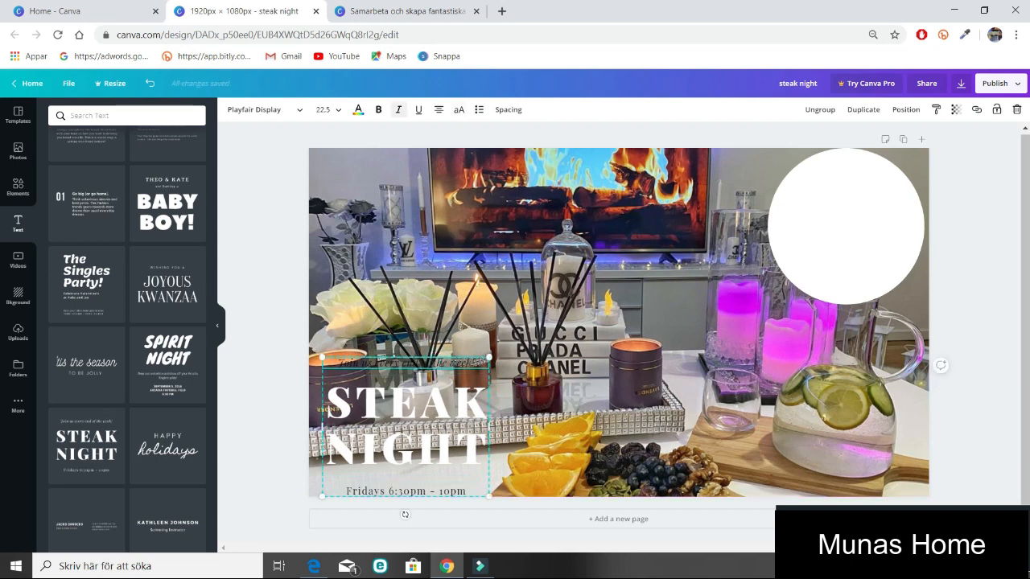
pyautogui.doubleClick(465, 363)
pyautogui.press('BackSpace')
pyautogui.click(425, 493)
pyautogui.tripleClick(426, 492)
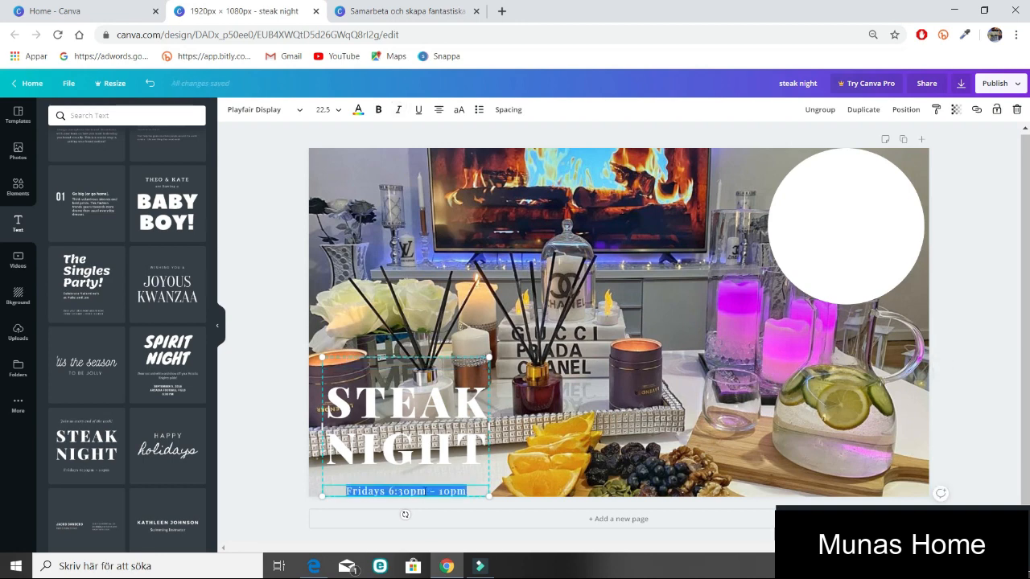
pyautogui.press('BackSpace')
# Set the font size of the "STEAK NIGHT" heading to 120 and widen its text box
pyautogui.click(430, 416)
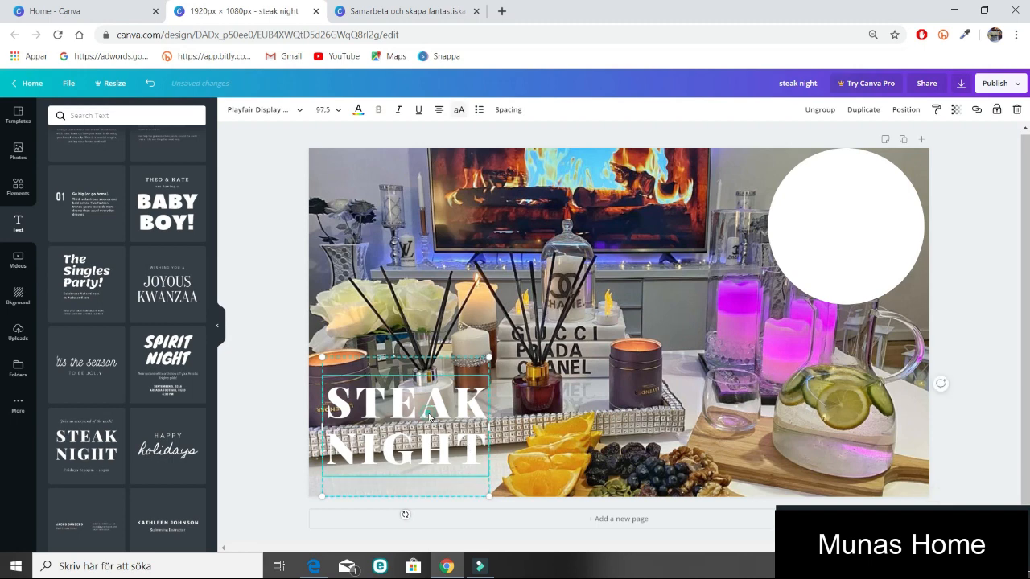
pyautogui.doubleClick(428, 413)
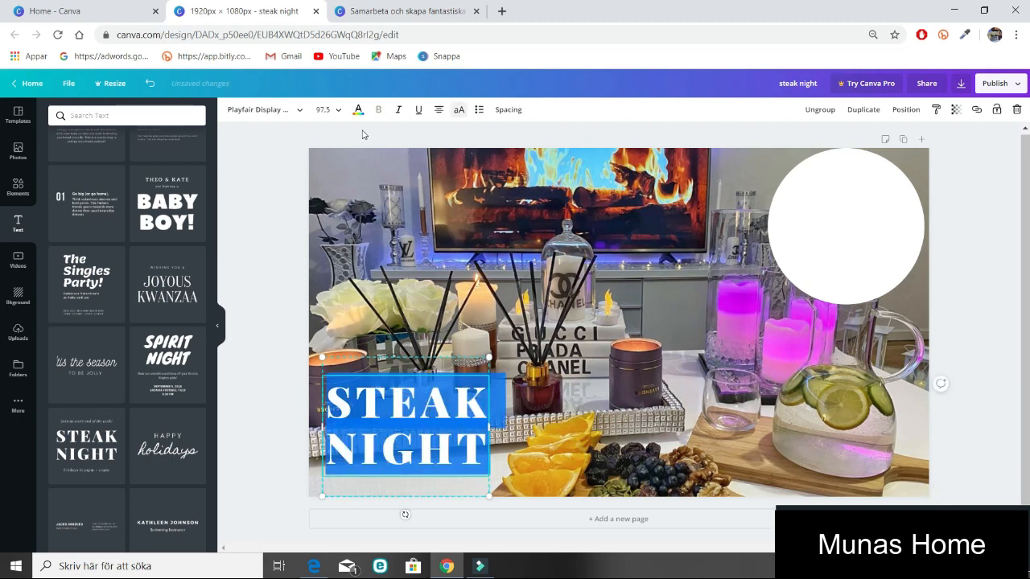
pyautogui.click(337, 109)
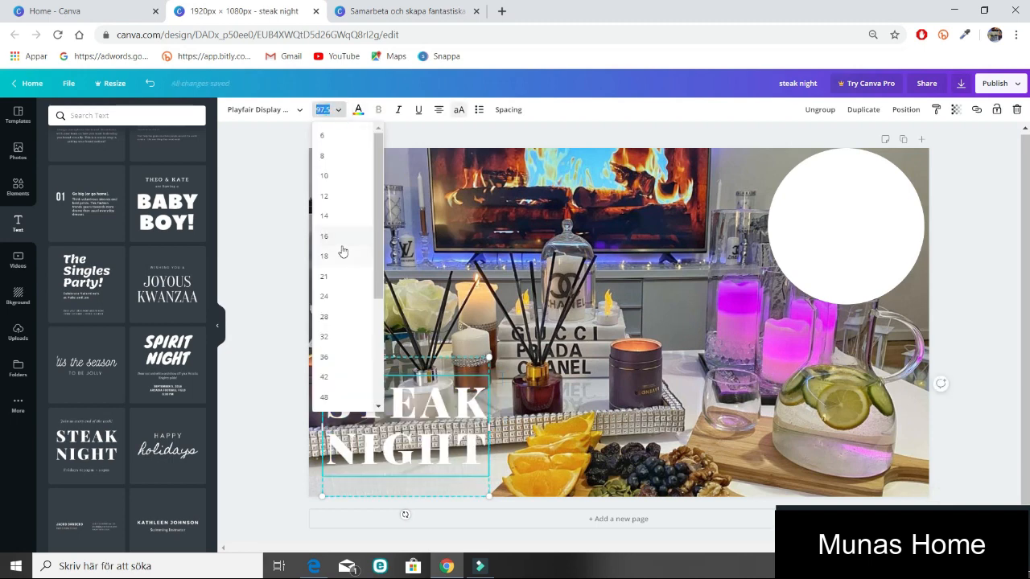
pyautogui.moveTo(377, 233); pyautogui.dragTo(388, 350)
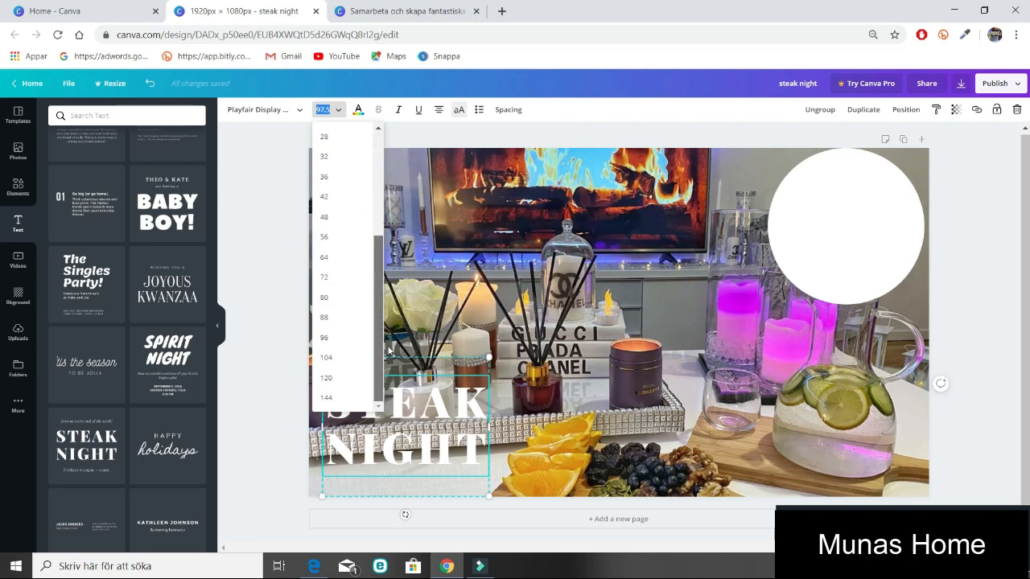
pyautogui.click(327, 378)
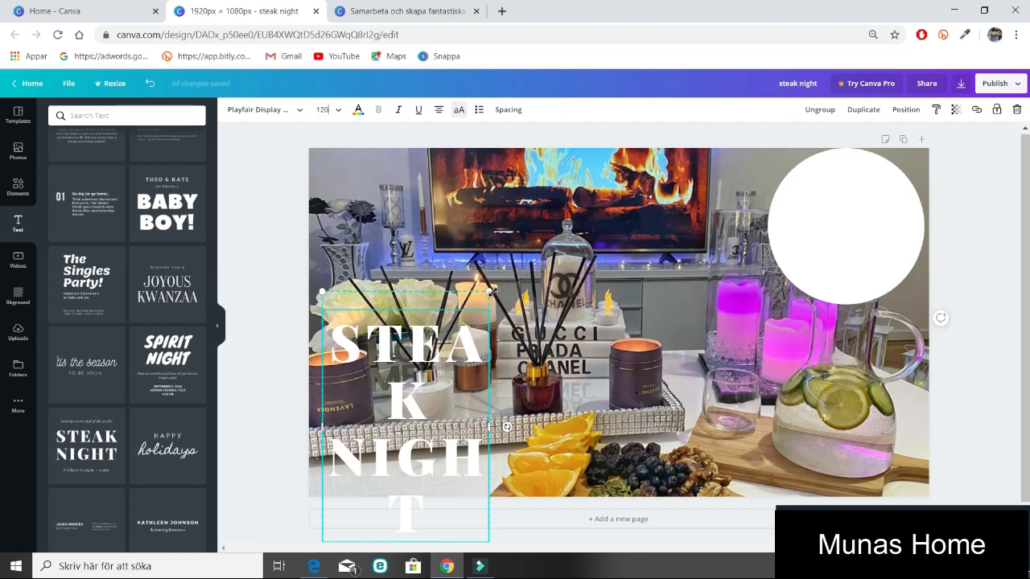
pyautogui.moveTo(491, 291); pyautogui.dragTo(514, 294)
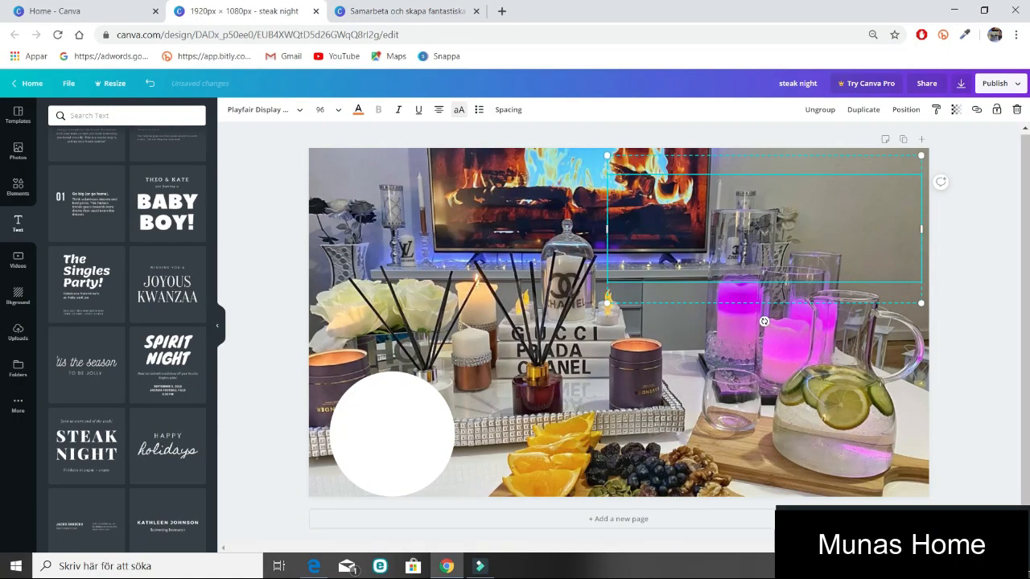
# Enter "CASIRIYO MACAAN" as the heading text, with each word on its own line
pyautogui.write('C')
pyautogui.press('BackSpace')
pyautogui.write('C')
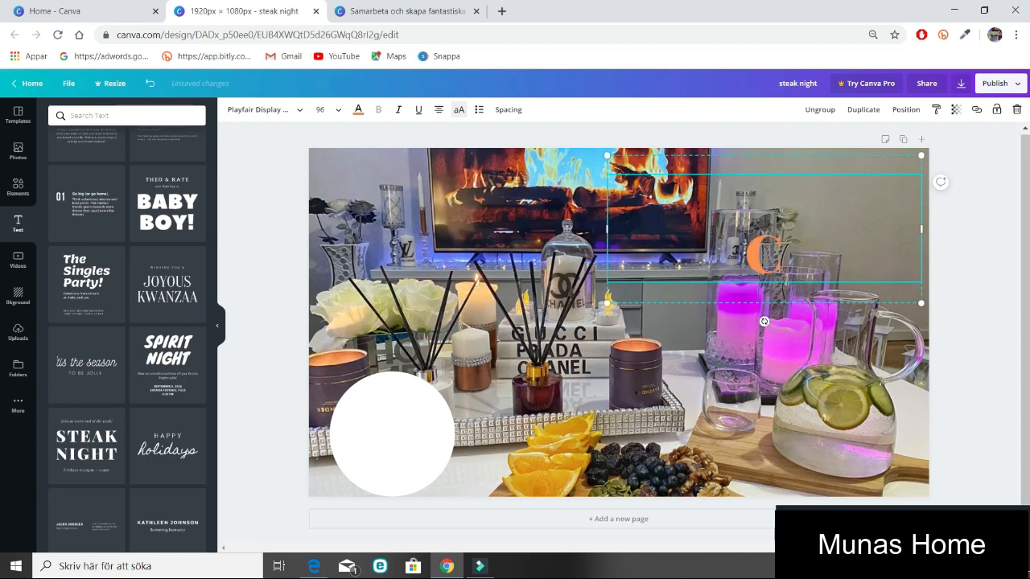
pyautogui.write('ASIRIYO')
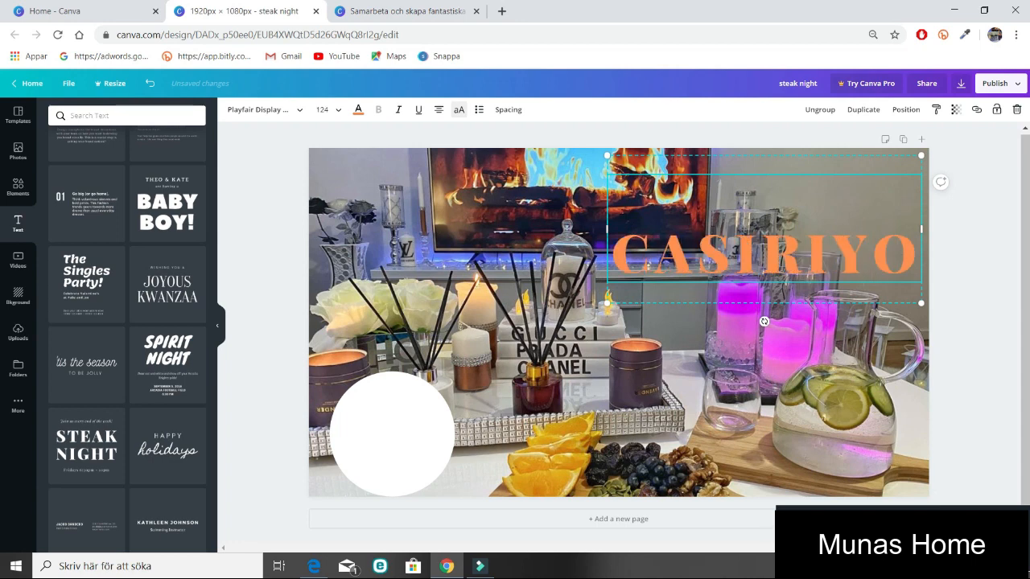
pyautogui.press('Return')
pyautogui.write('MACAAN')
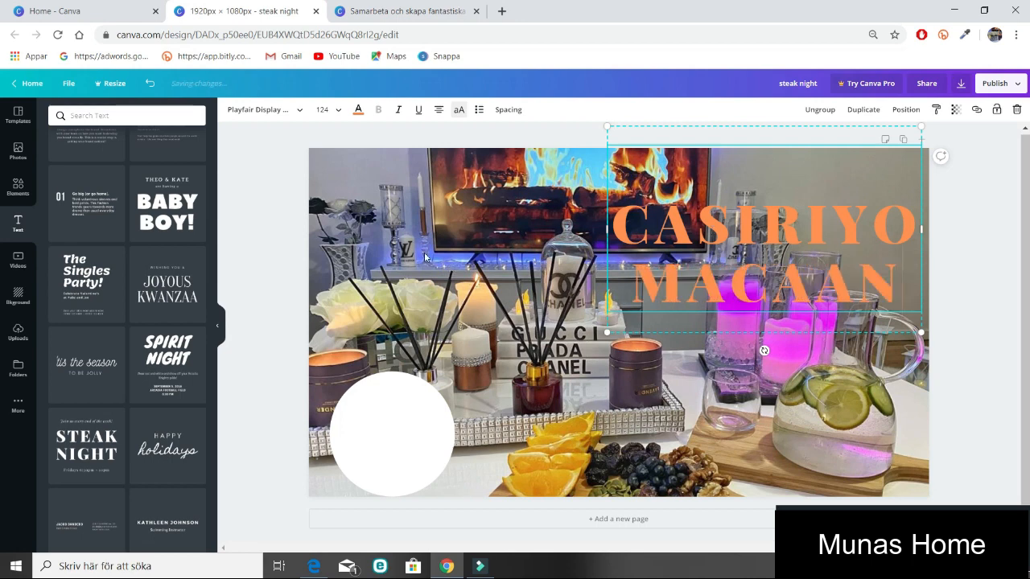
pyautogui.click(338, 170)
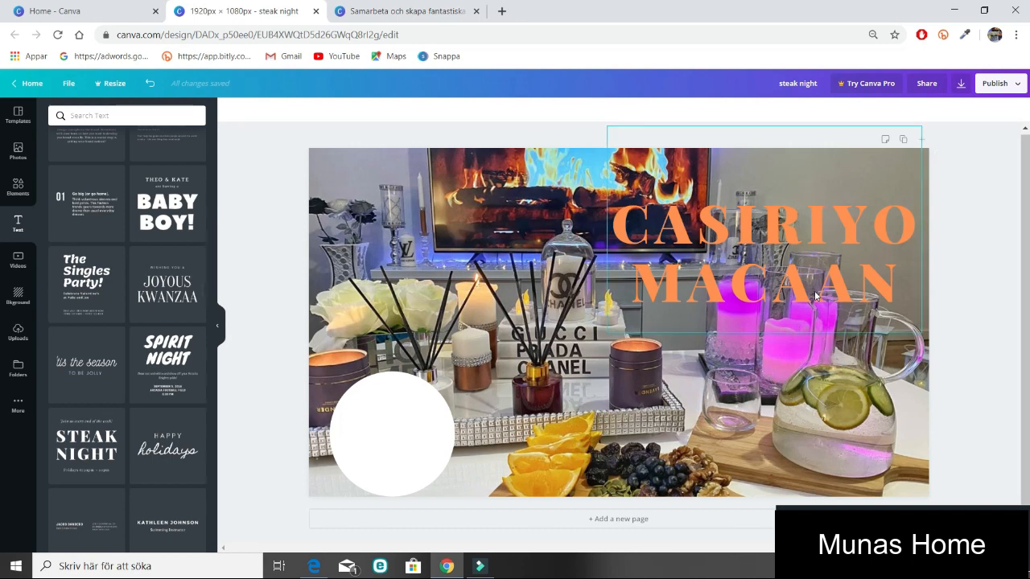
# Move the "CASIRIYO MACAAN" text group down slightly to align it with the upper edge of the page
pyautogui.click(763, 161)
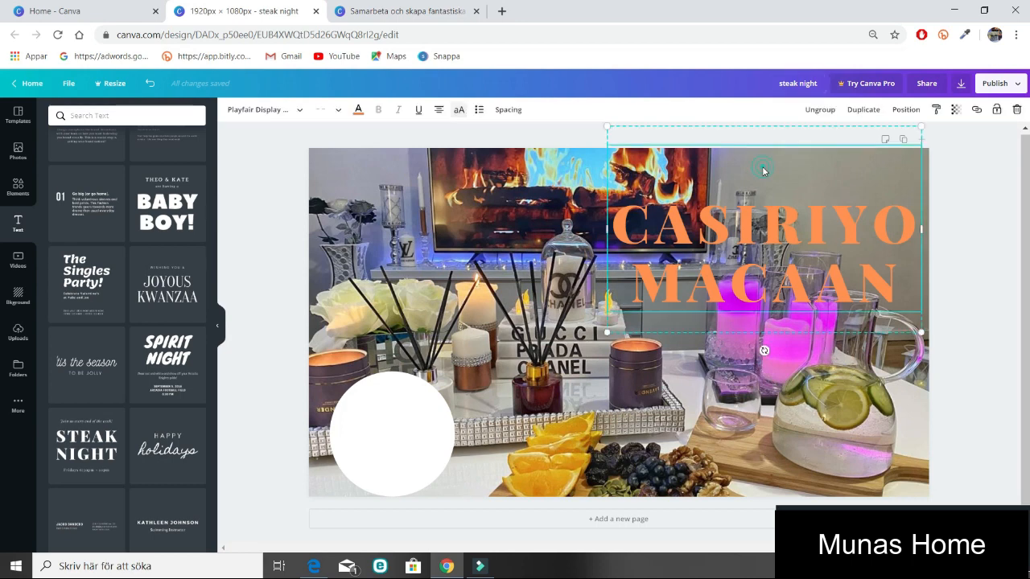
pyautogui.click(762, 167)
pyautogui.moveTo(757, 181)
pyautogui.mouseDown()
pyautogui.moveTo(754, 190)
pyautogui.moveTo(760, 173)
pyautogui.moveTo(761, 188)
pyautogui.mouseUp()
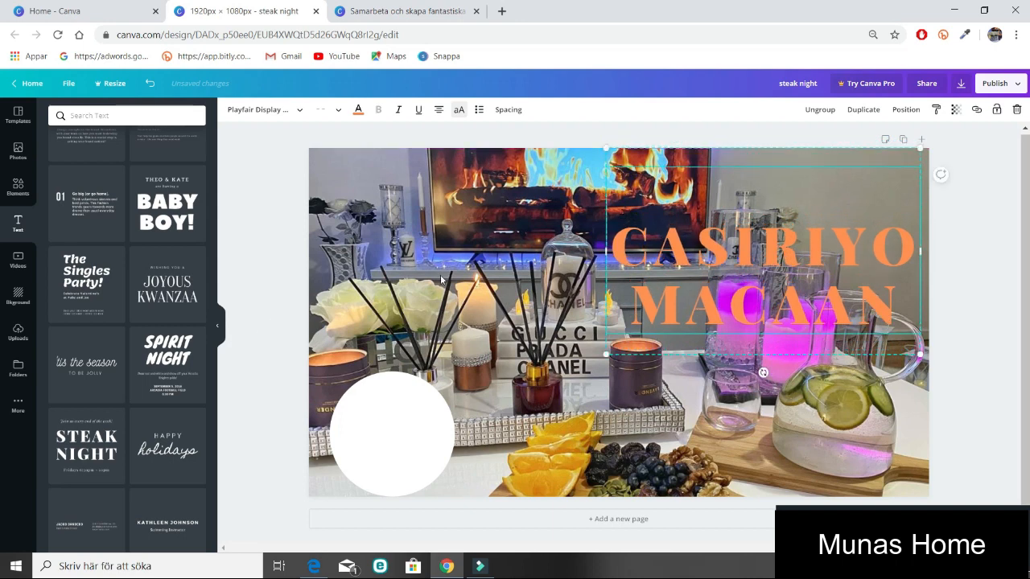
# Try several custom hues on the whole "CASIRIYO MACAAN" heading and settle on yellow #ffe34d
pyautogui.click(705, 270)
pyautogui.doubleClick(707, 271)
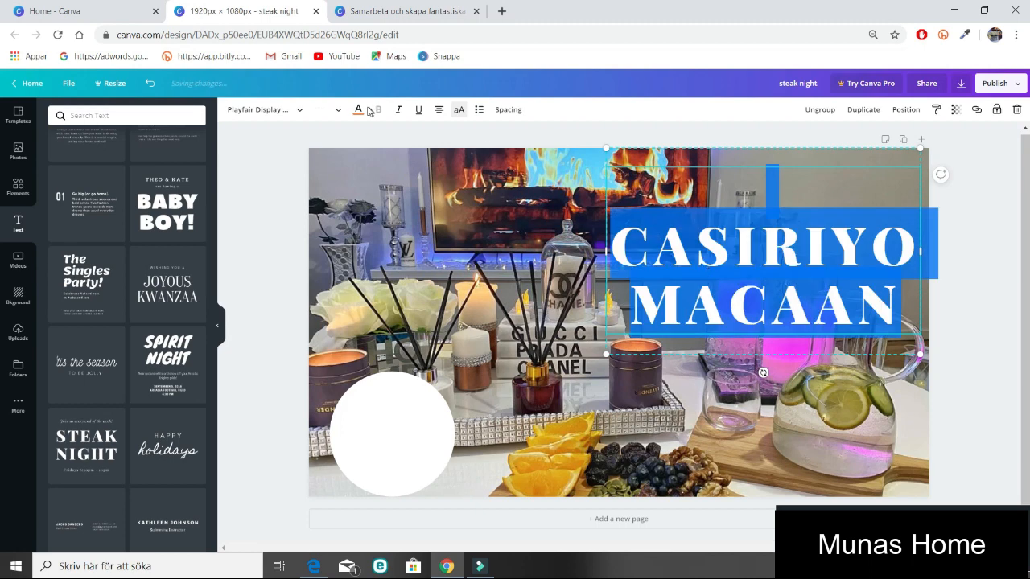
pyautogui.click(358, 110)
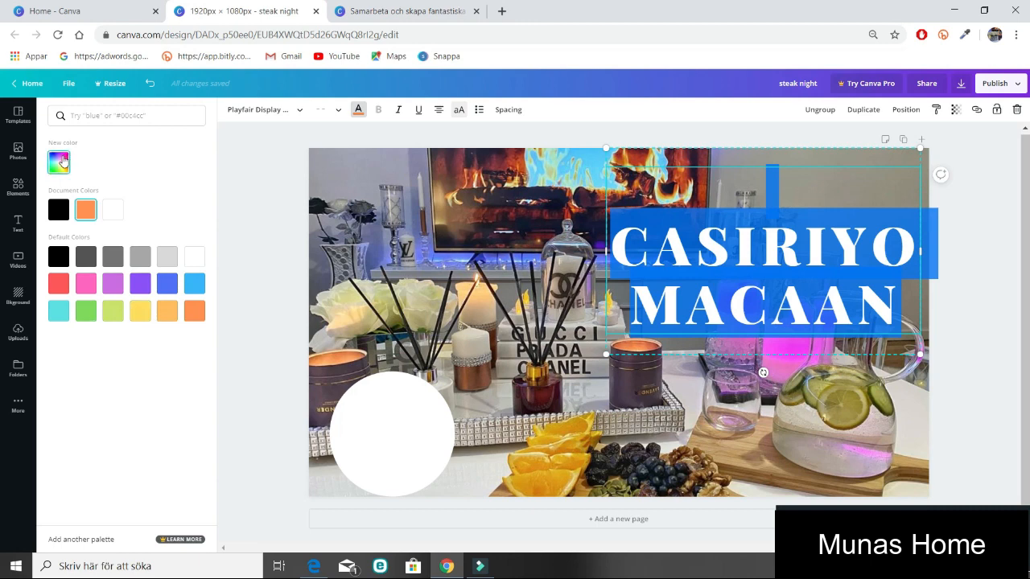
pyautogui.click(62, 161)
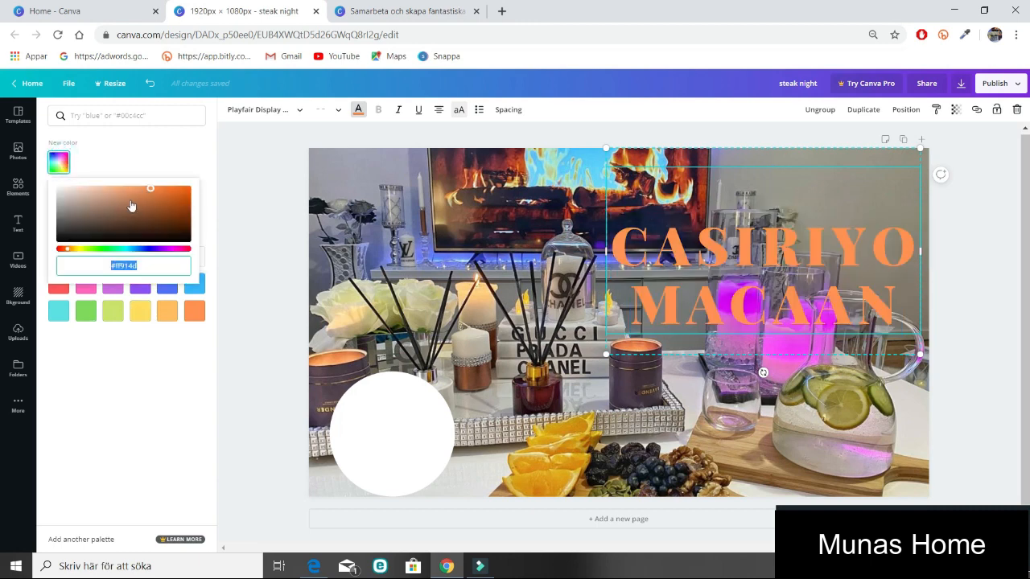
pyautogui.click(124, 249)
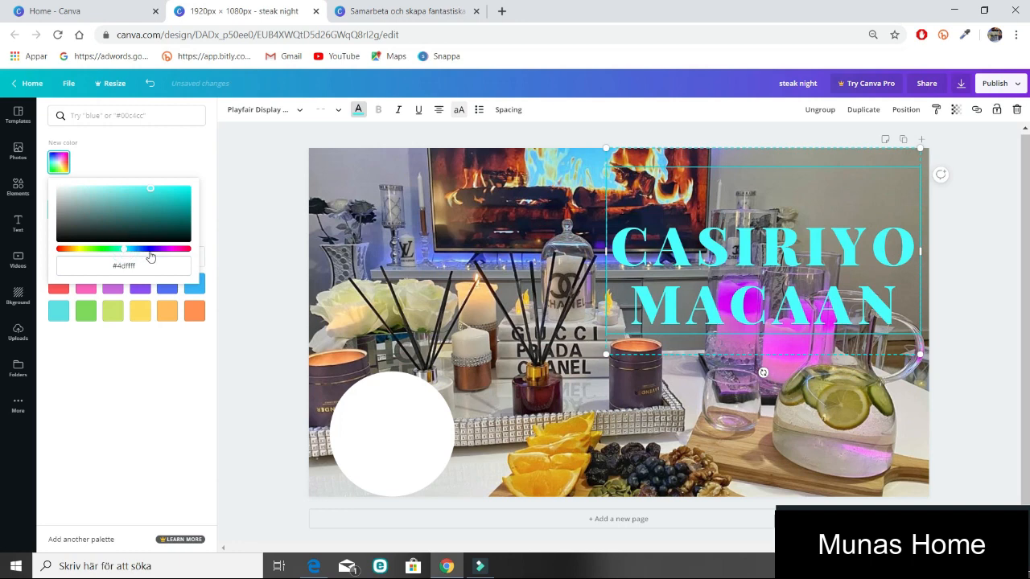
pyautogui.click(150, 251)
pyautogui.click(165, 251)
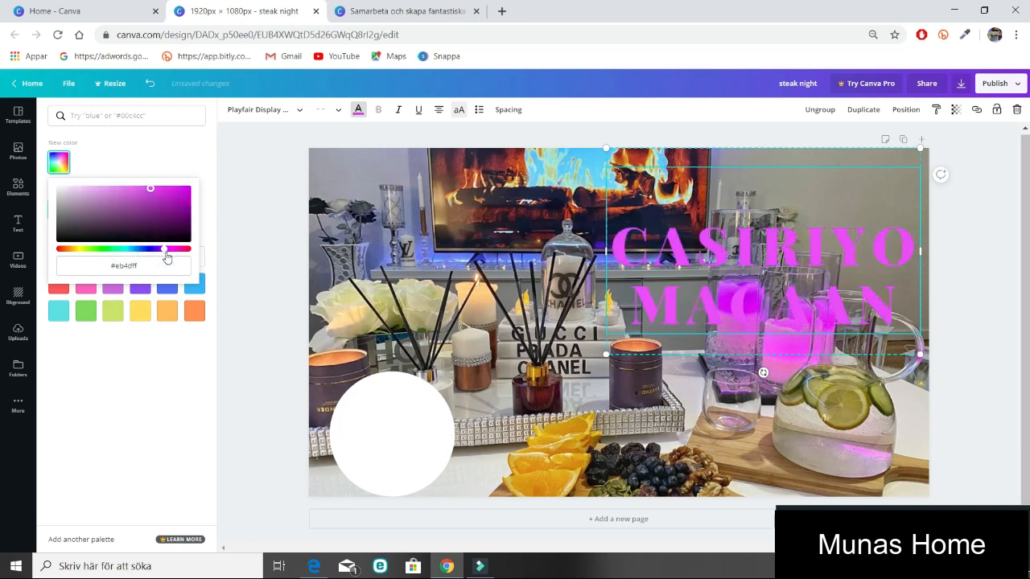
pyautogui.click(171, 250)
pyautogui.click(124, 250)
pyautogui.click(110, 250)
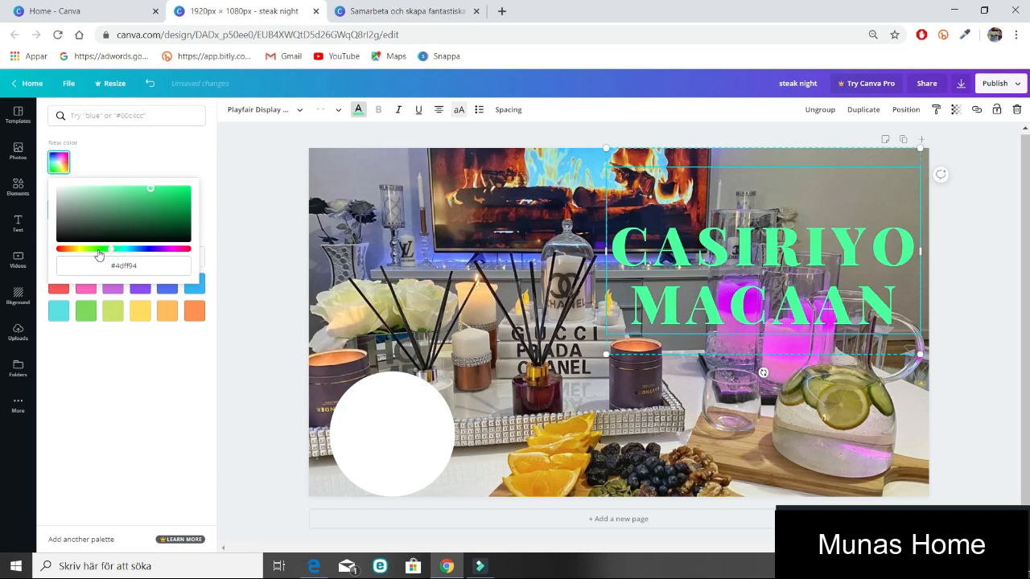
pyautogui.click(96, 251)
pyautogui.click(81, 251)
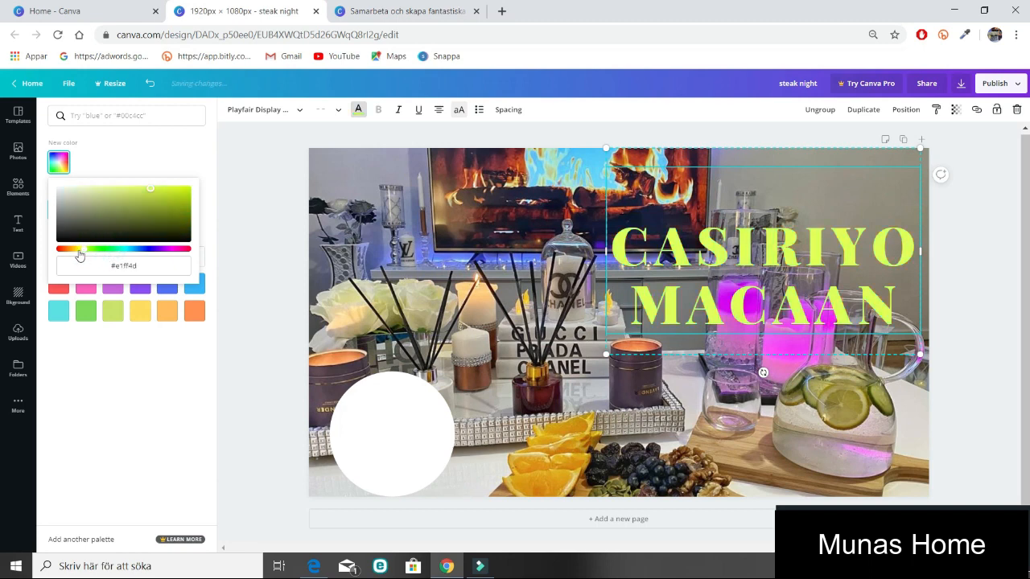
pyautogui.click(76, 251)
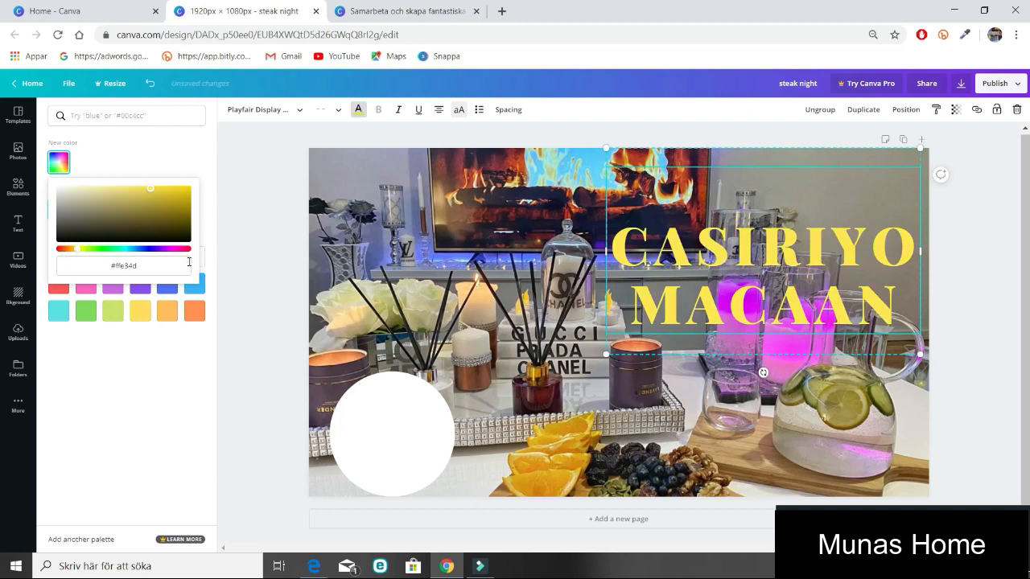
pyautogui.click(437, 241)
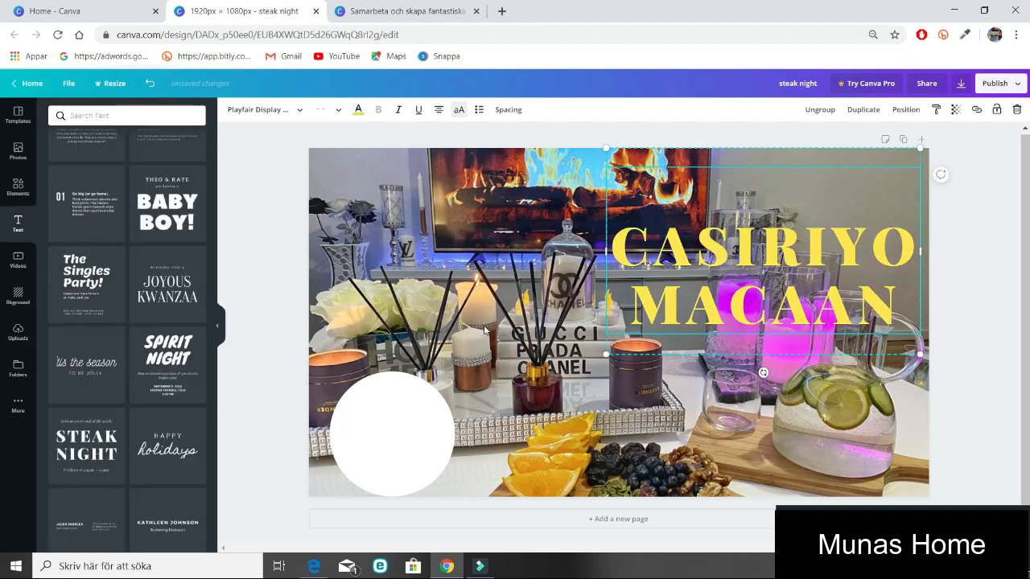
# Add a new heading text, place it in the upper part of the white circle and enlarge it to size 34
pyautogui.click(410, 451)
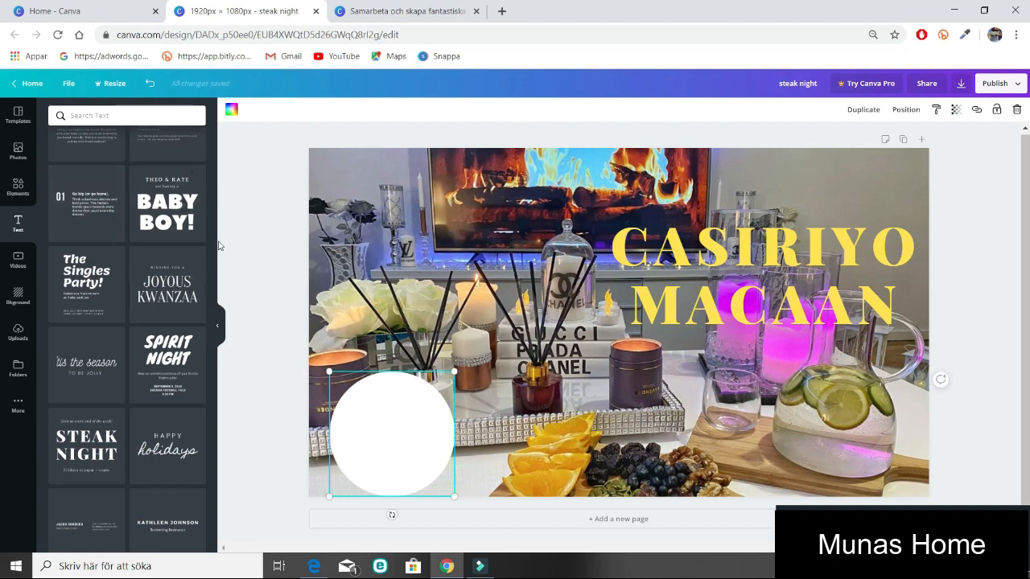
pyautogui.scroll(5, 214, 258)
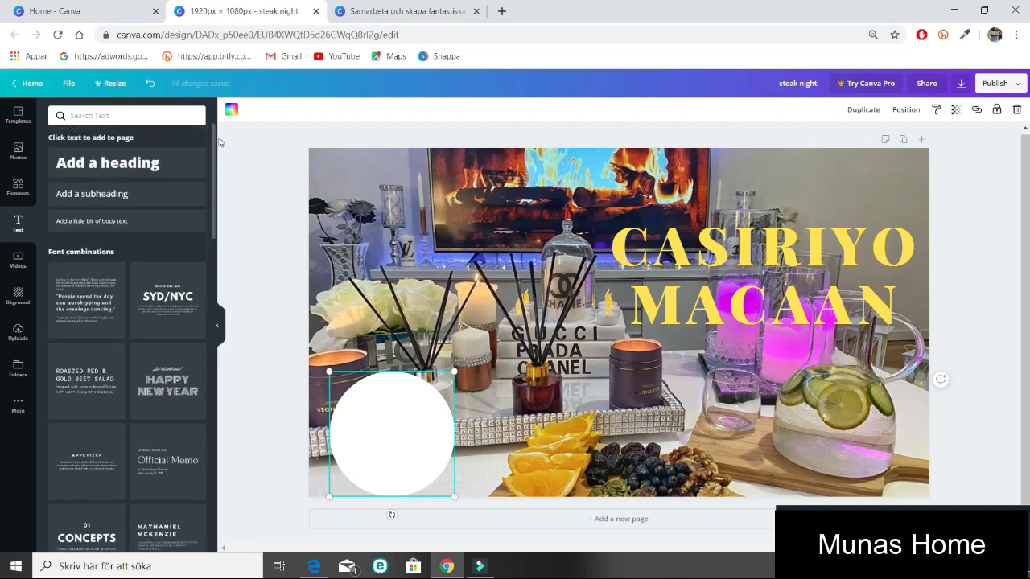
pyautogui.click(161, 164)
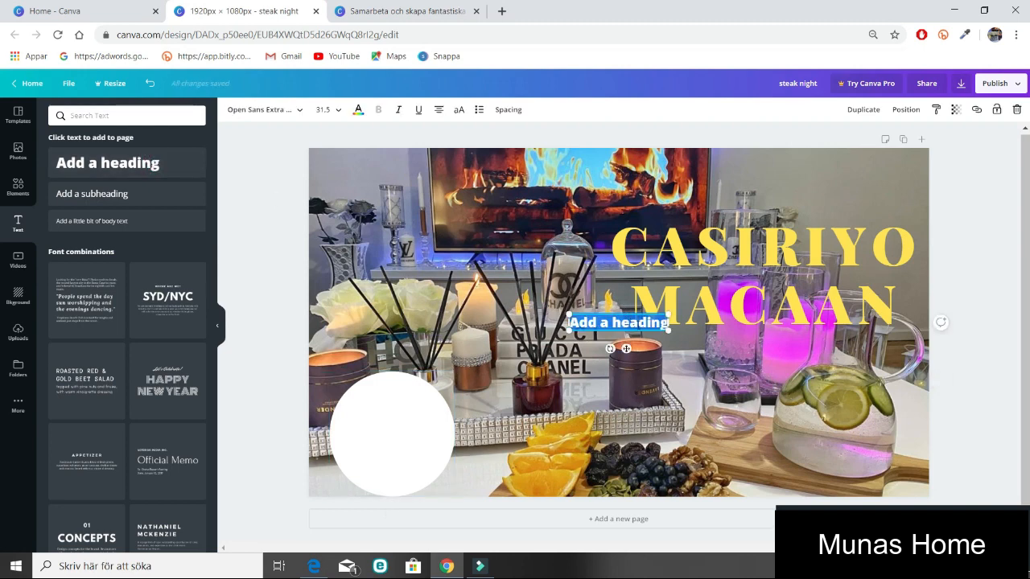
pyautogui.click(609, 348)
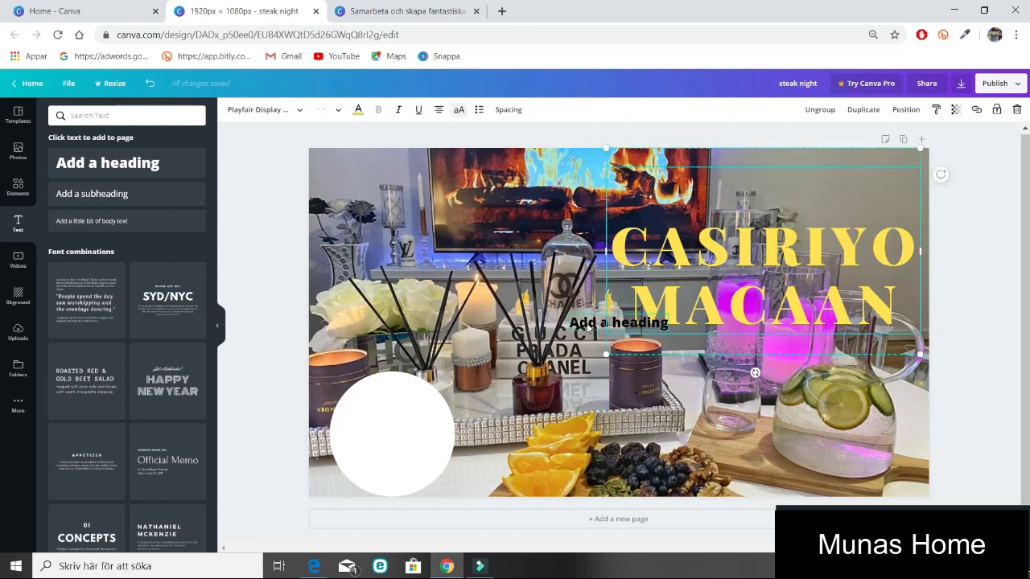
pyautogui.click(587, 324)
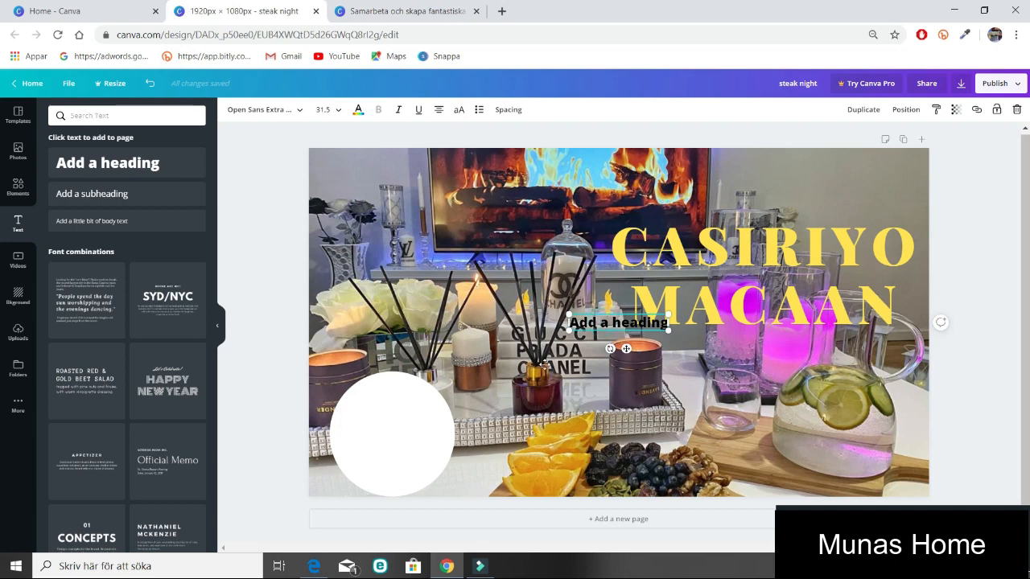
pyautogui.moveTo(603, 325); pyautogui.dragTo(379, 406)
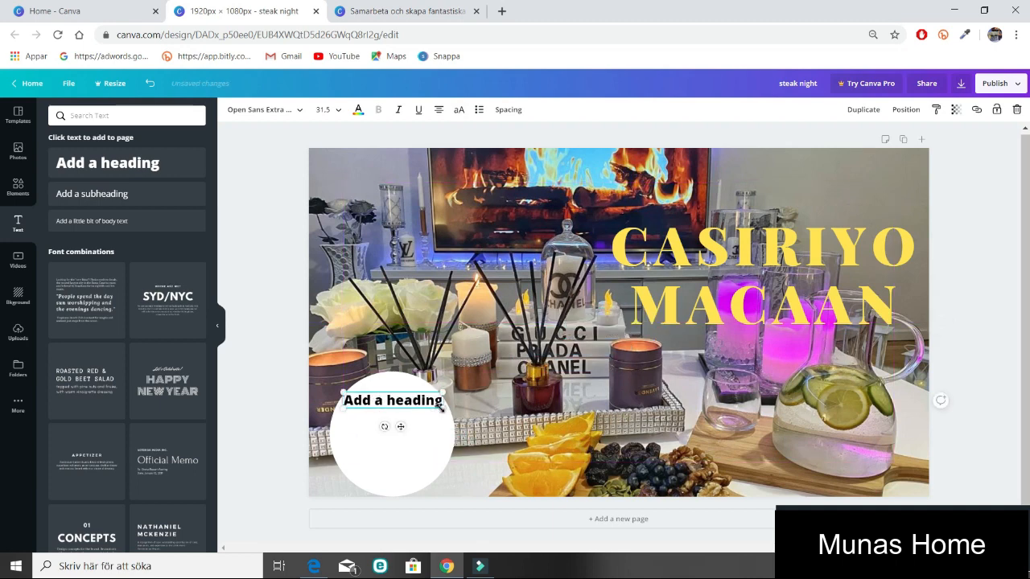
pyautogui.moveTo(441, 408); pyautogui.dragTo(449, 427)
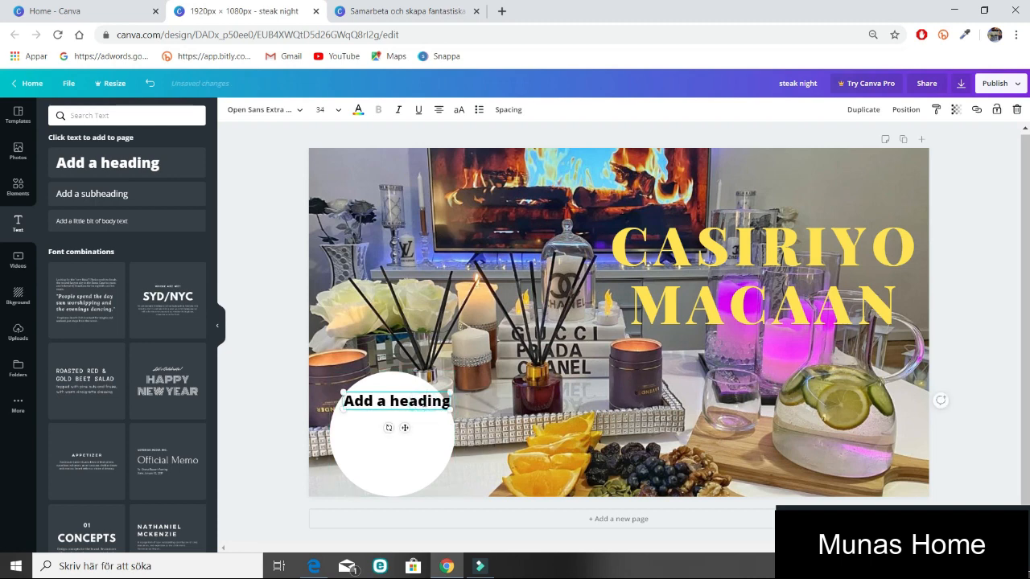
# Replace the placeholder heading in the white circle with the text "CASIRIYO MACAAN"
pyautogui.doubleClick(424, 402)
pyautogui.press('BackSpace')
pyautogui.write('C')
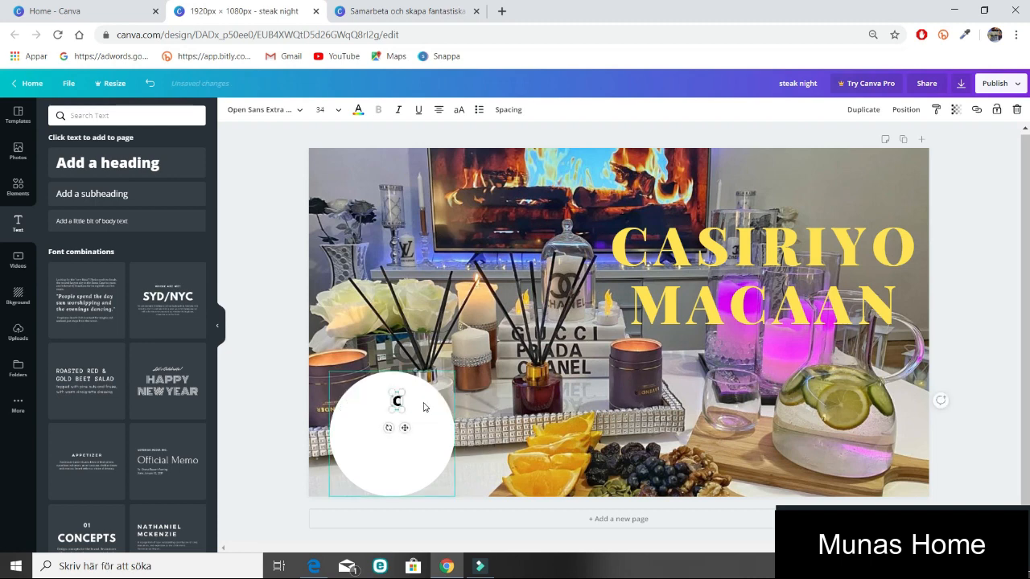
pyautogui.write('ASIR')
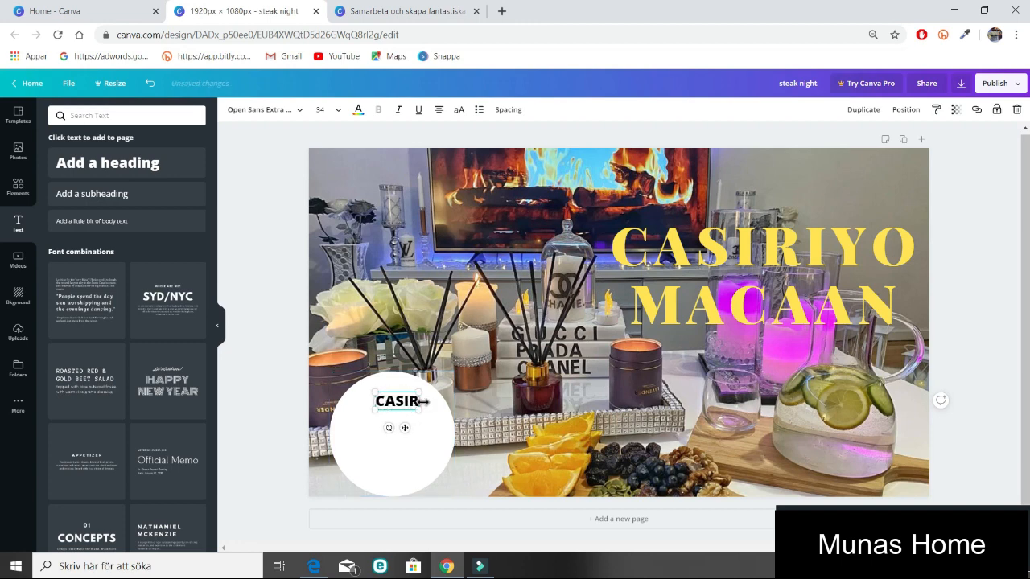
pyautogui.write('IYO MACAAN')
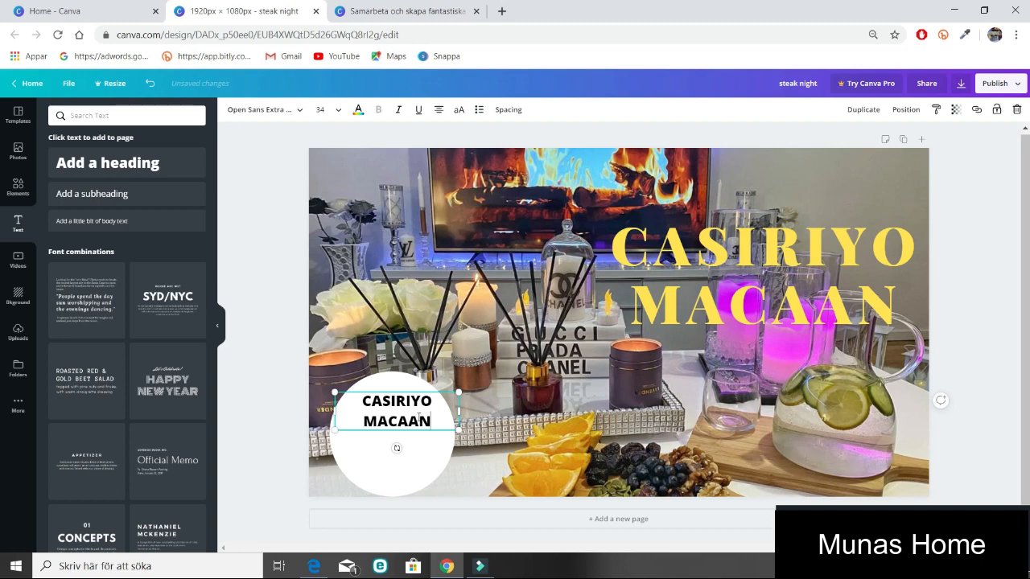
# Enlarge the circle's text to size 48, narrow its text box slightly and move it down to the middle of the circle
pyautogui.click(337, 110)
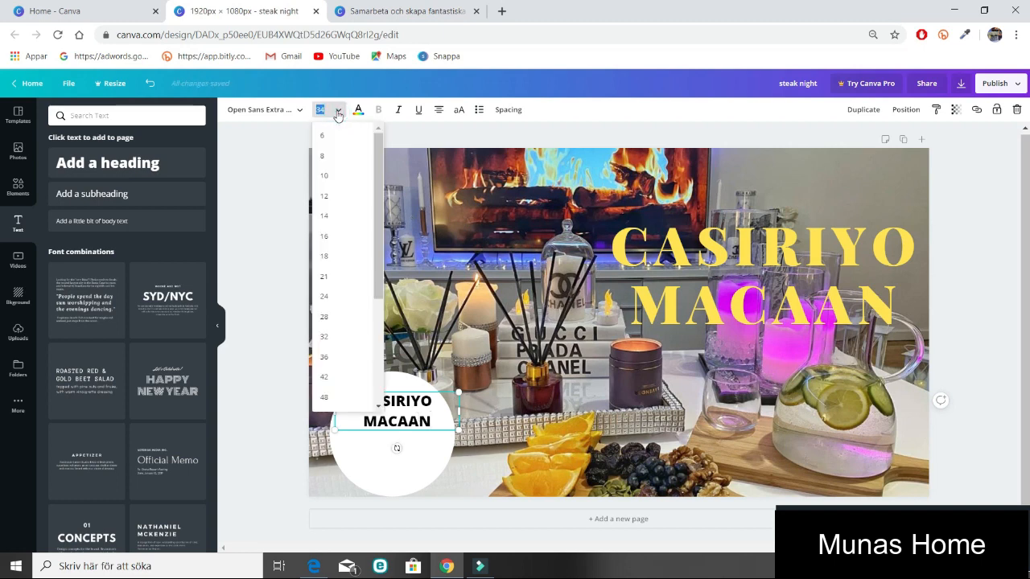
pyautogui.click(330, 398)
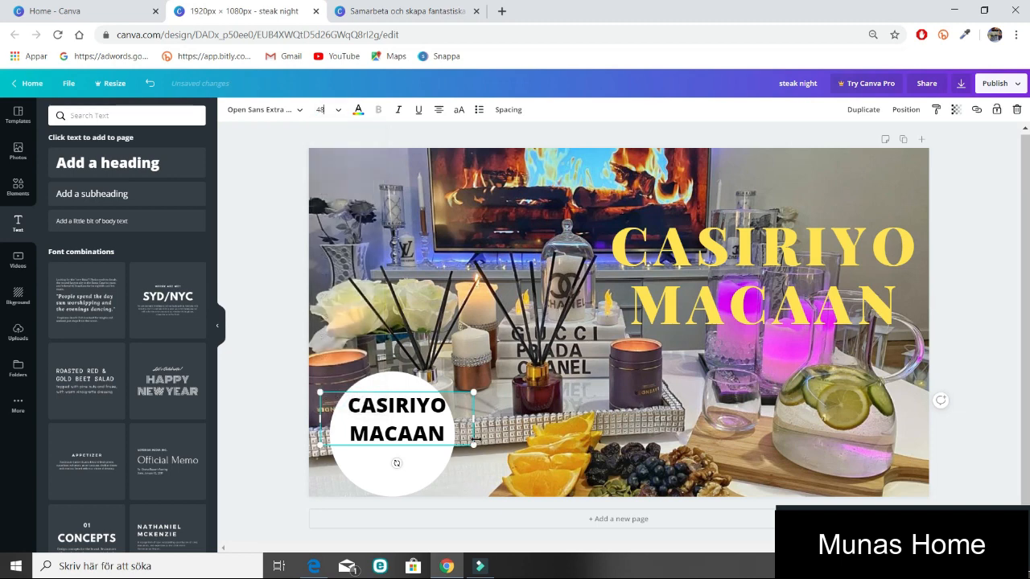
pyautogui.moveTo(470, 423); pyautogui.dragTo(461, 427)
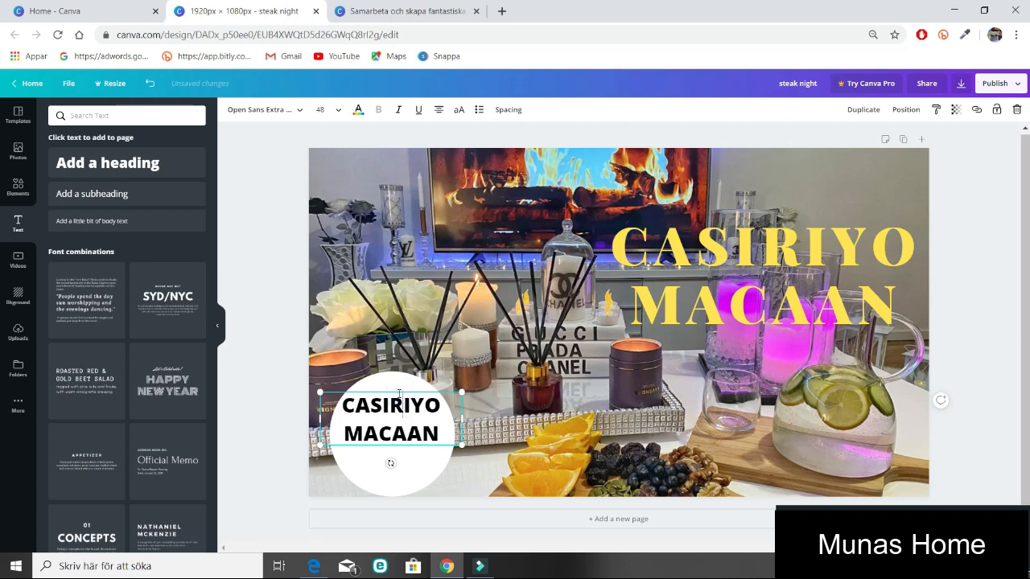
pyautogui.moveTo(390, 389); pyautogui.dragTo(390, 405)
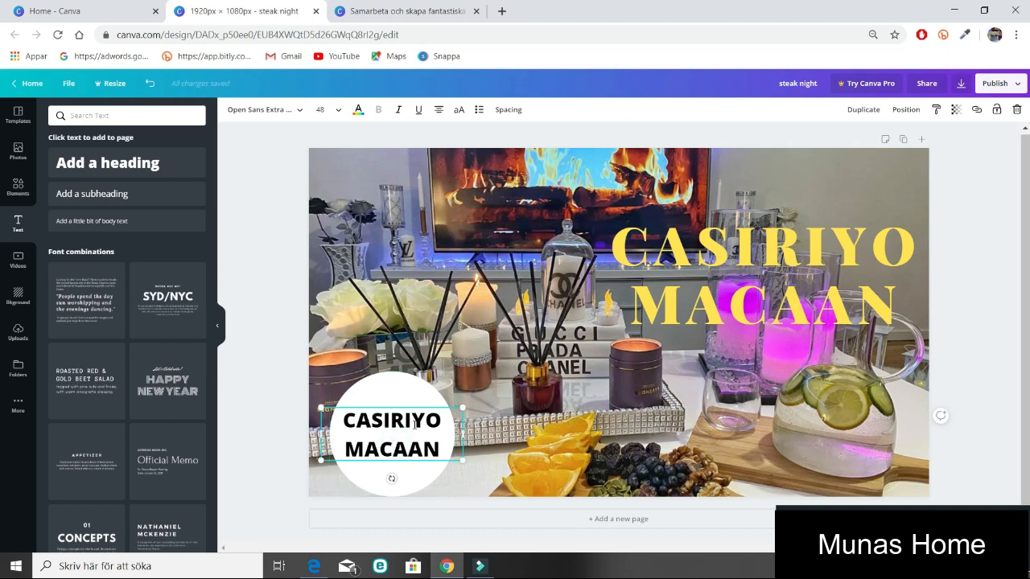
# Recolor the whole "CASIRIYO MACAAN" text in the circle with the light orange default color
pyautogui.hotkey('ctrl', 'a')
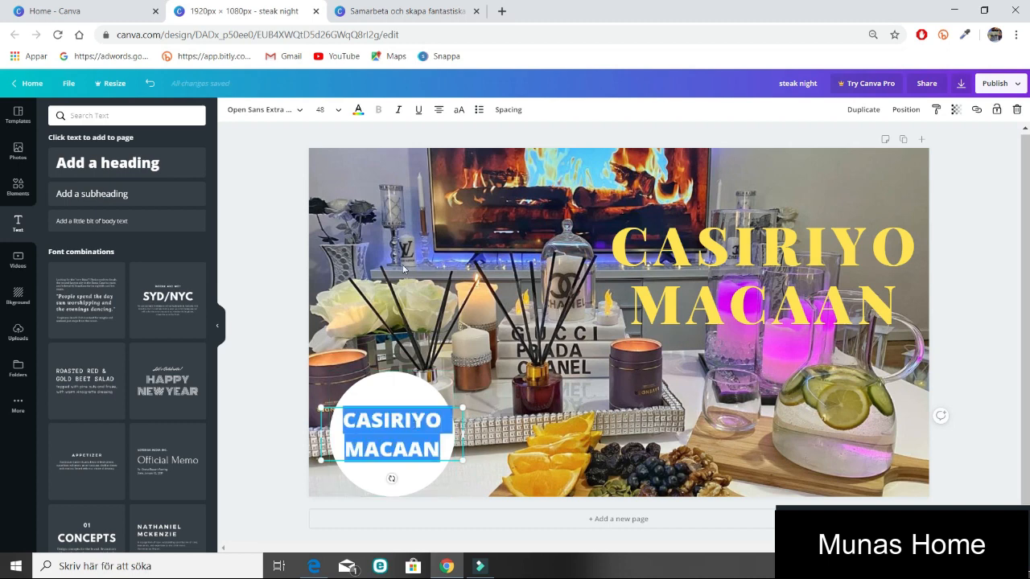
pyautogui.click(359, 110)
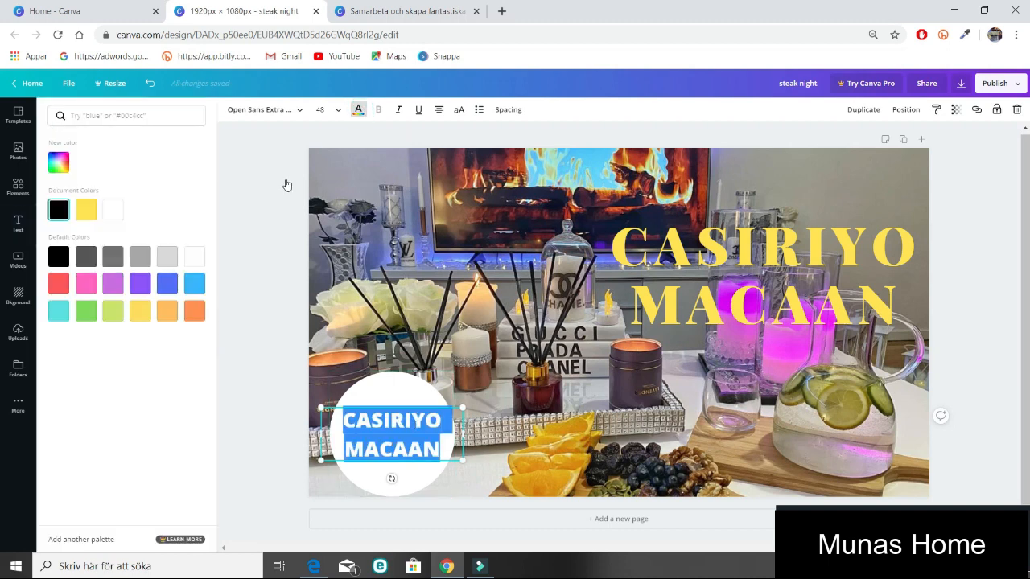
pyautogui.click(171, 309)
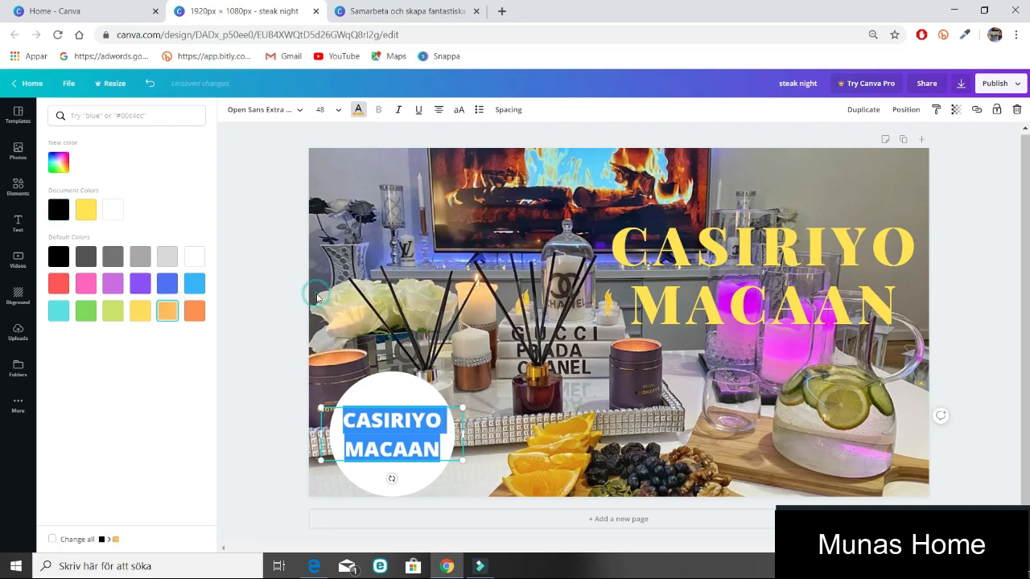
# Try several filters on the background photo, settle on Dare, and set brightness to 26, contrast to 44 and saturation to 21
pyautogui.click(430, 321)
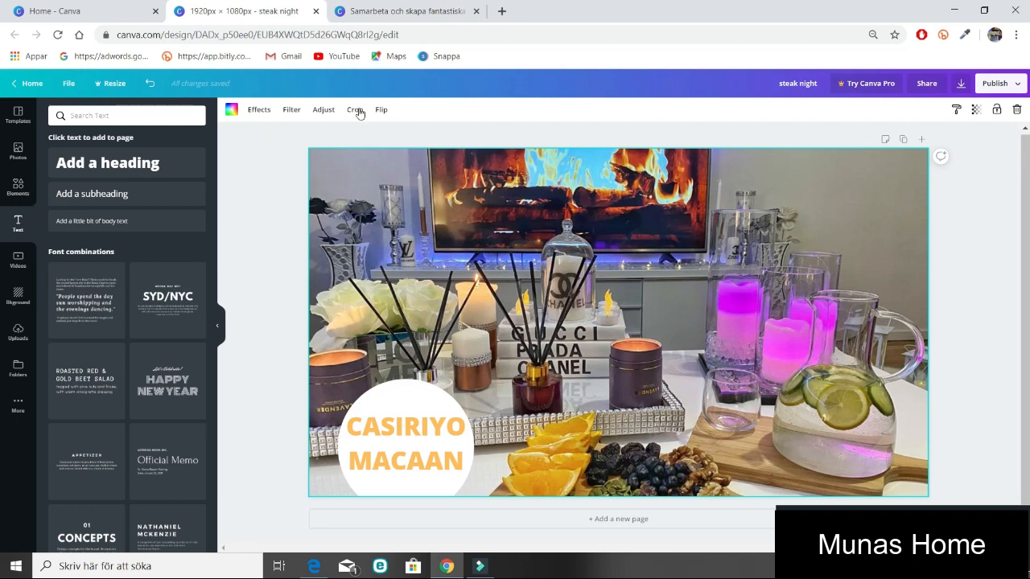
pyautogui.click(293, 113)
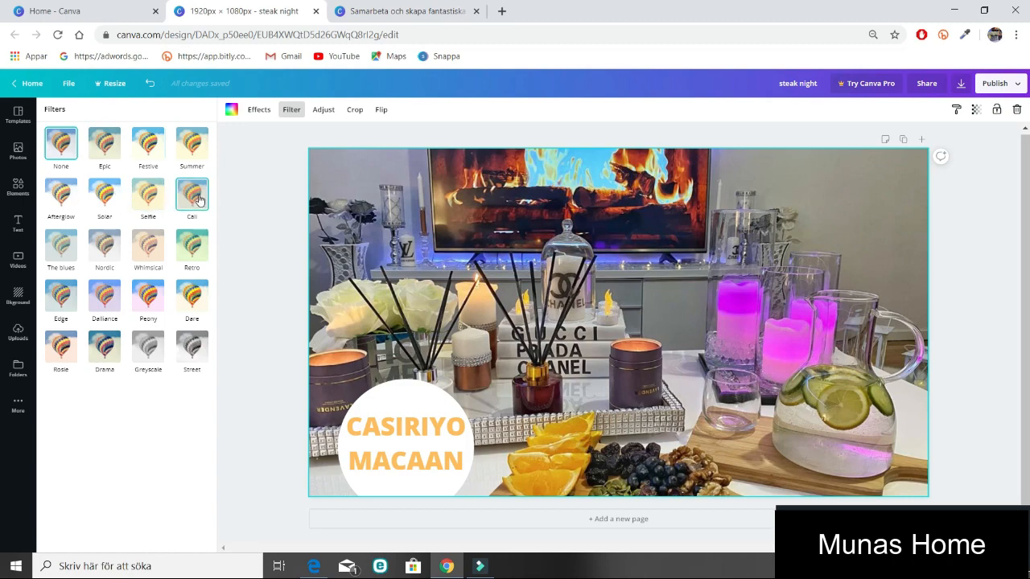
pyautogui.click(59, 194)
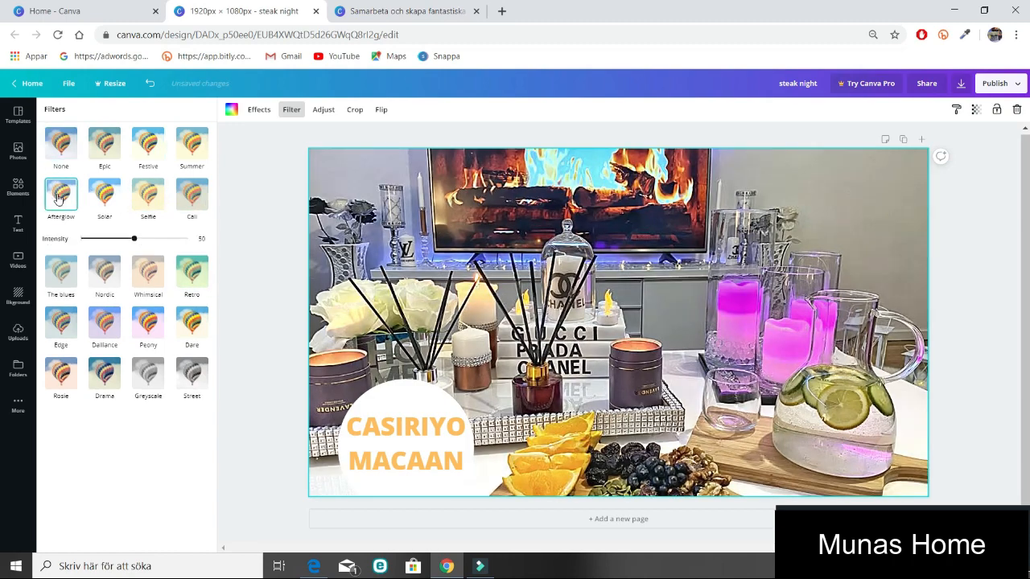
pyautogui.click(104, 199)
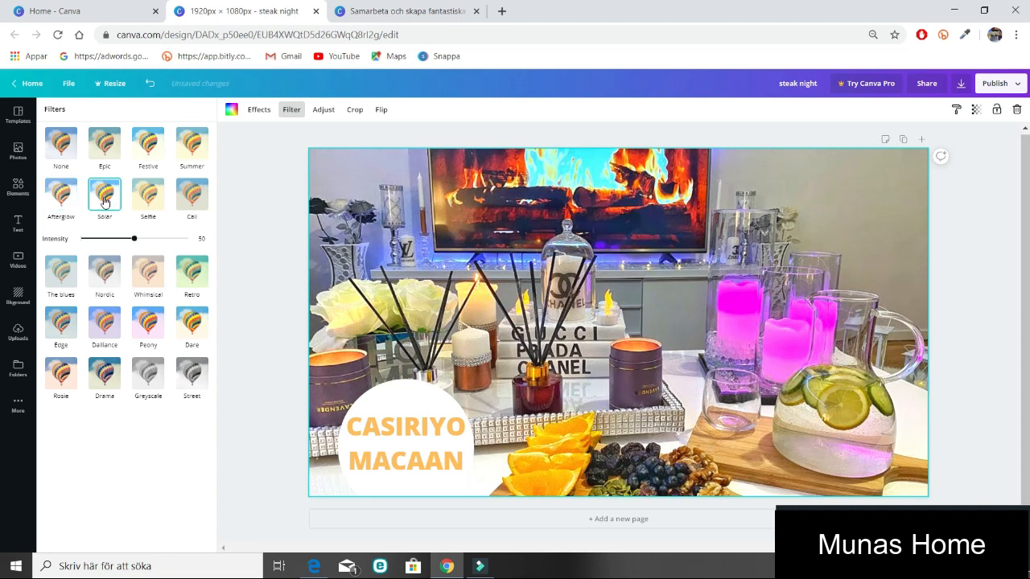
pyautogui.click(144, 200)
pyautogui.click(202, 155)
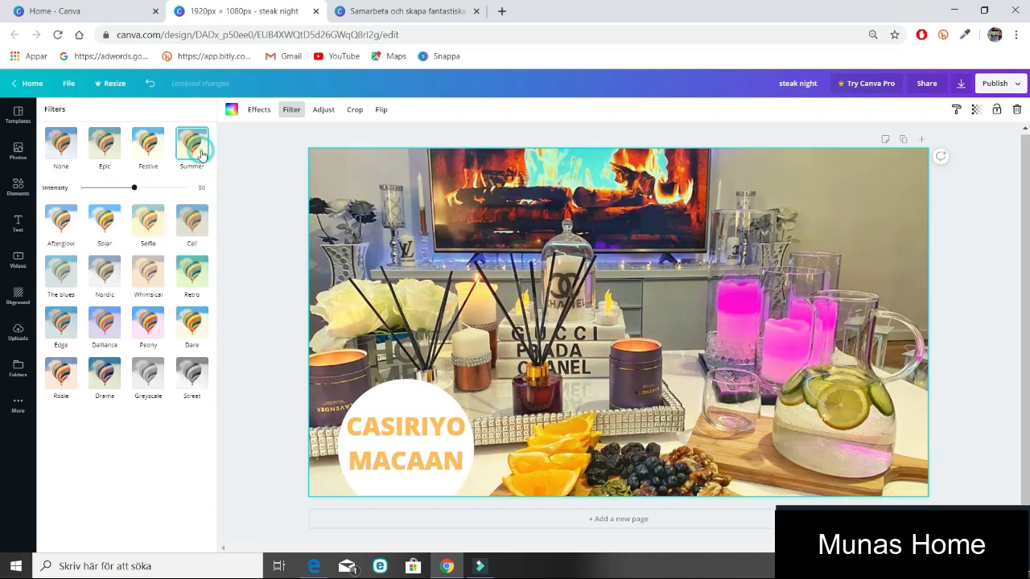
pyautogui.click(154, 154)
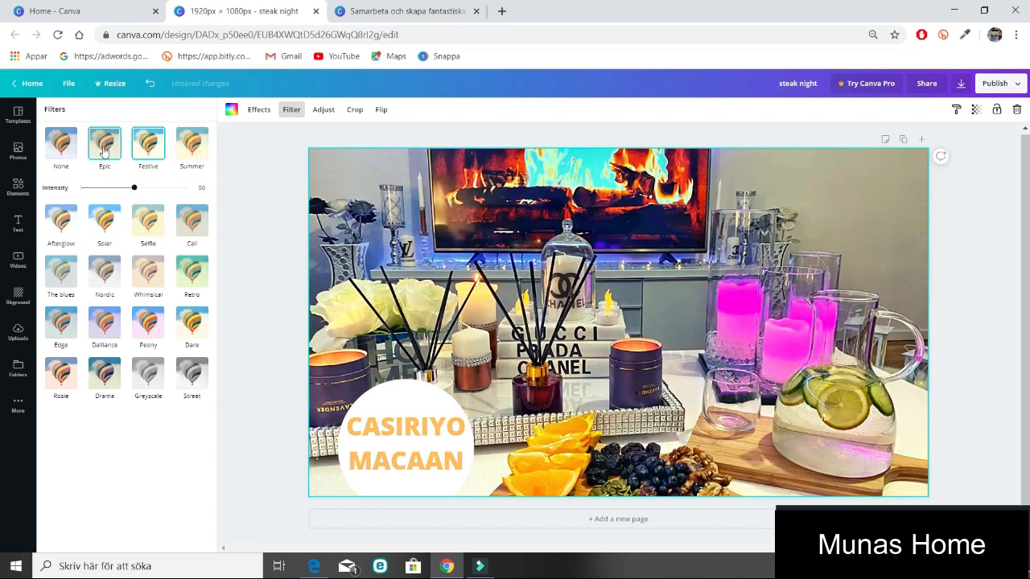
pyautogui.click(97, 149)
pyautogui.click(71, 146)
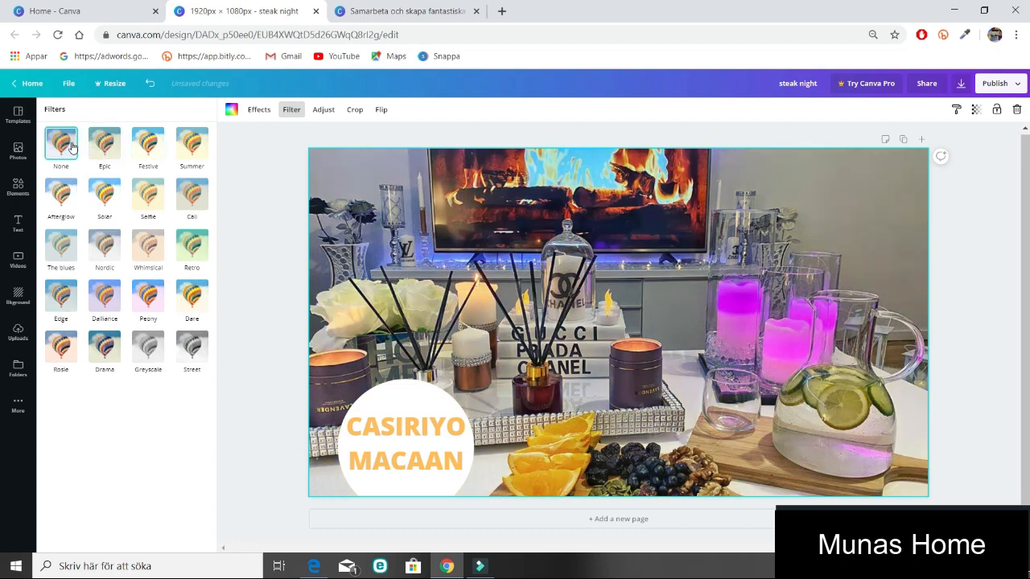
pyautogui.click(193, 297)
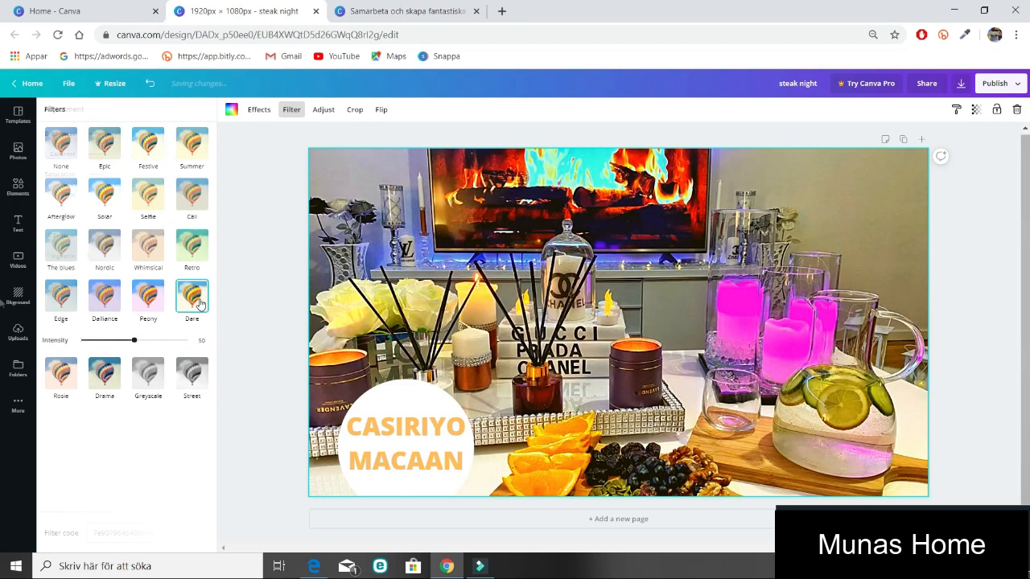
pyautogui.click(324, 109)
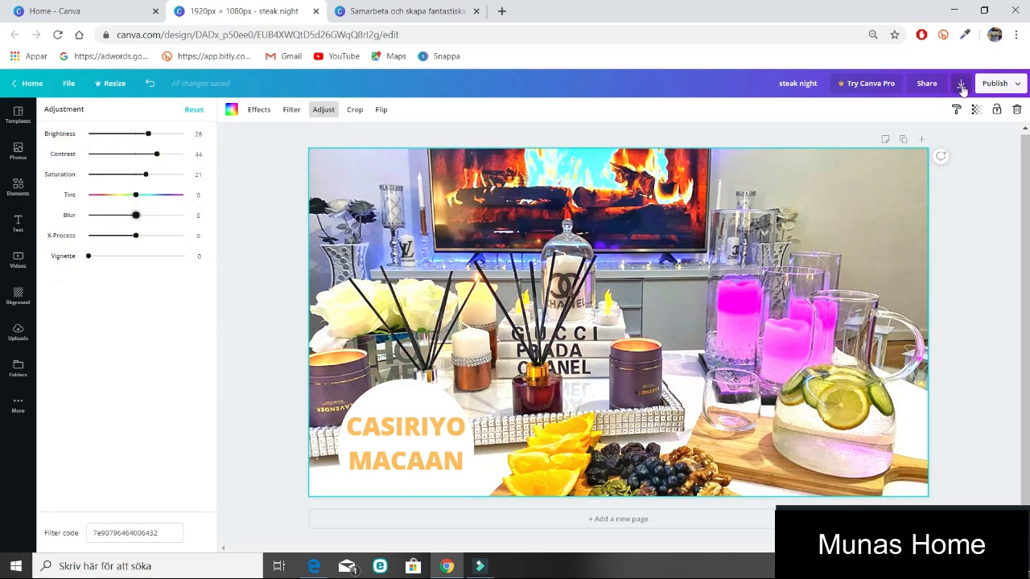
# Download the finished design as a JPG file
pyautogui.click(960, 85)
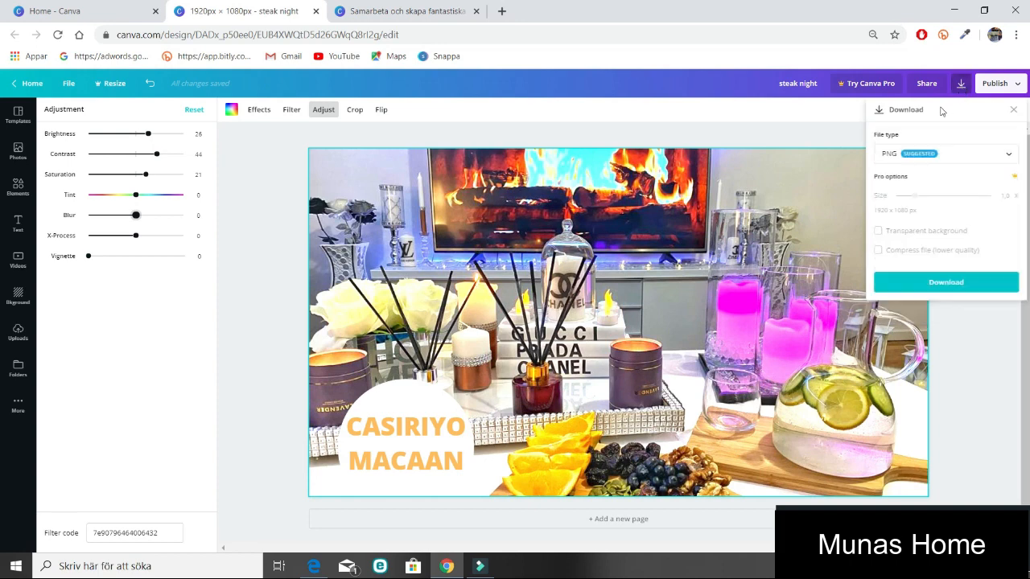
pyautogui.click(905, 157)
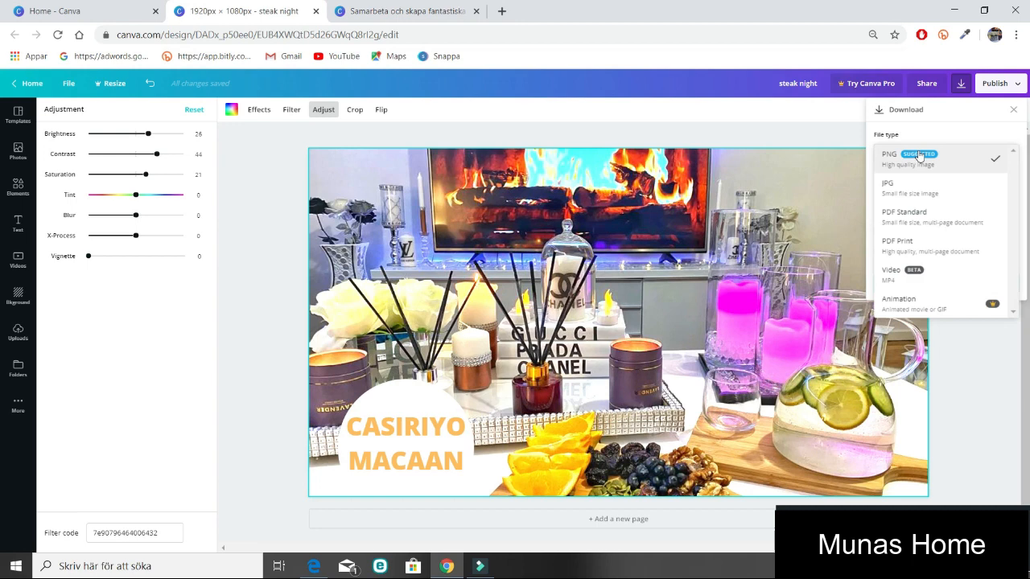
pyautogui.click(891, 198)
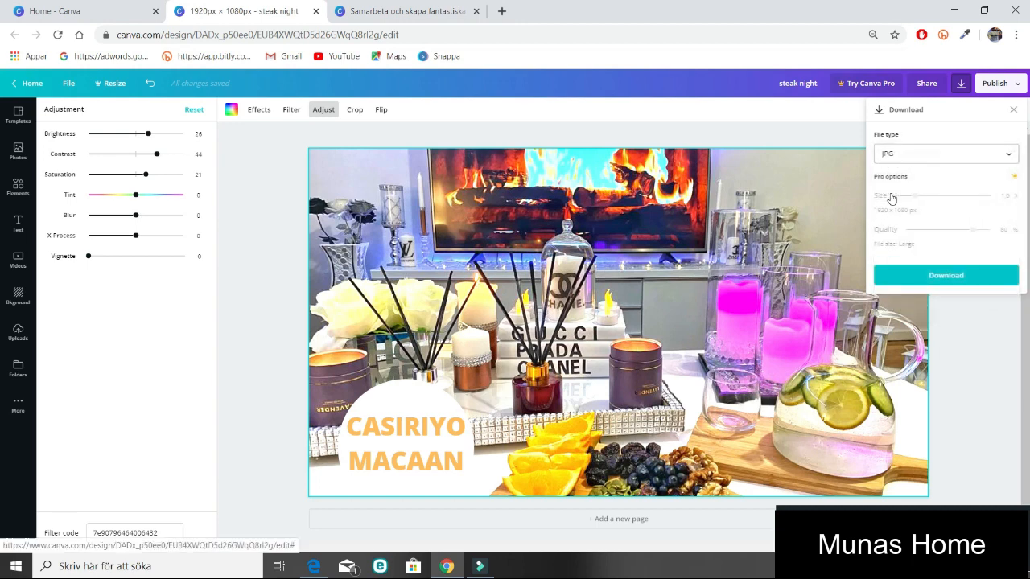
pyautogui.click(940, 275)
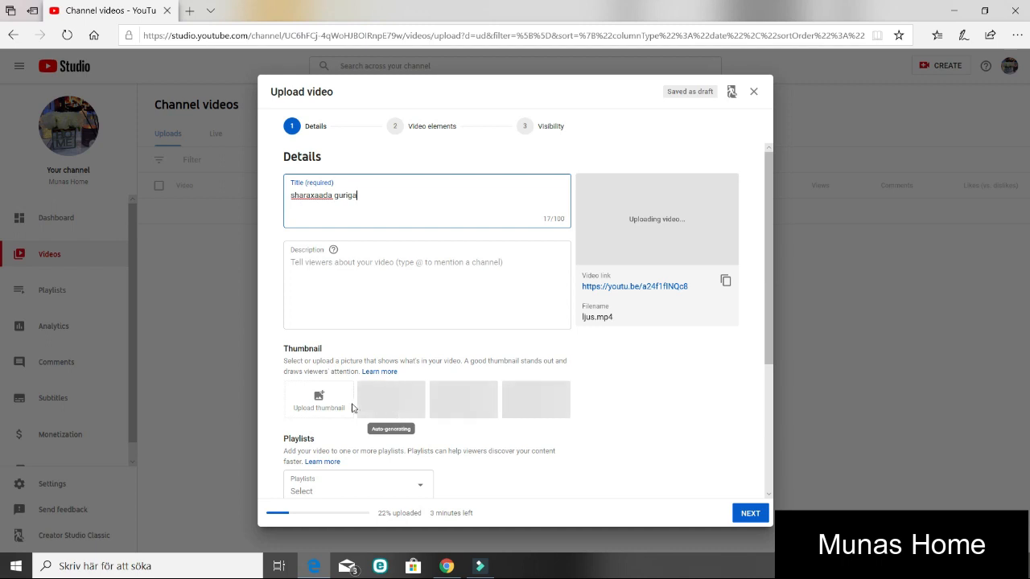
# In YouTube Studio, upload the downloaded design image as the thumbnail of the "sharaxaada guriga" video
pyautogui.click(301, 412)
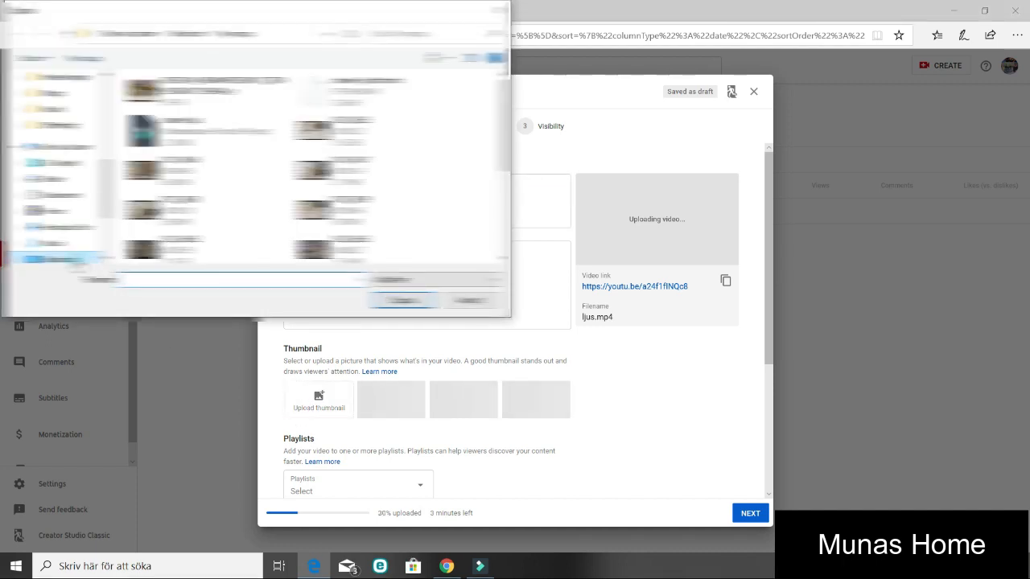
pyautogui.click(76, 259)
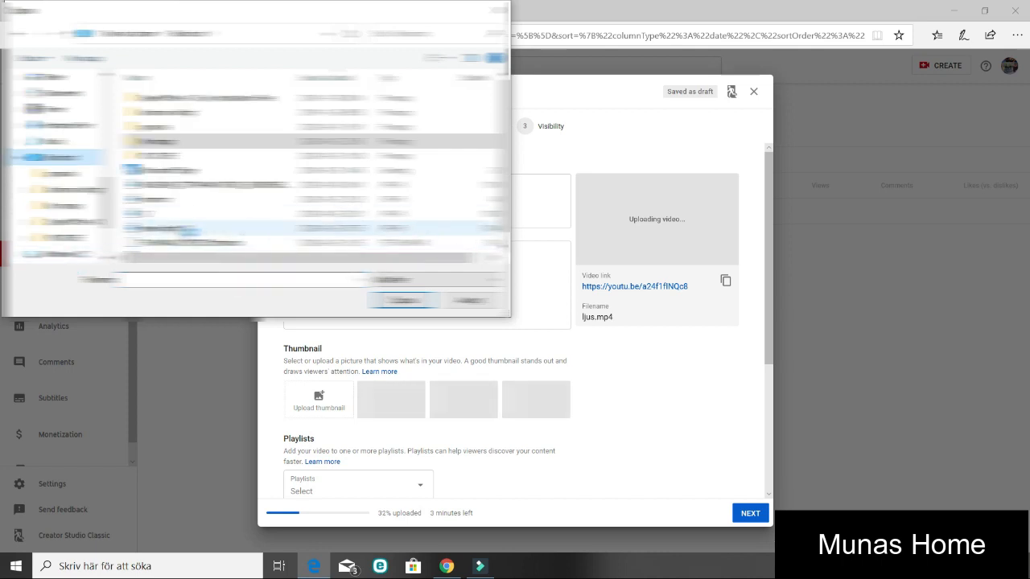
pyautogui.doubleClick(181, 230)
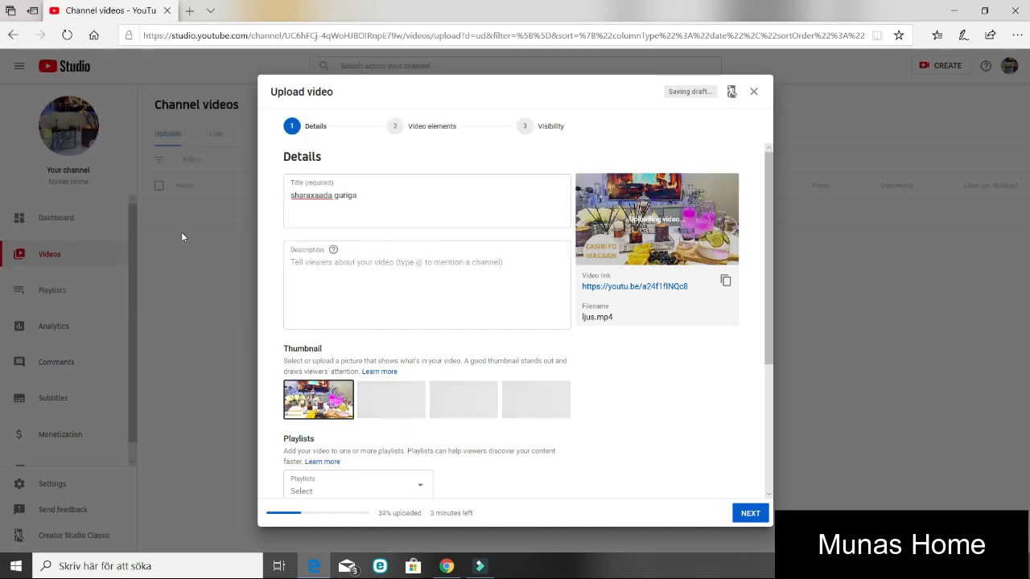